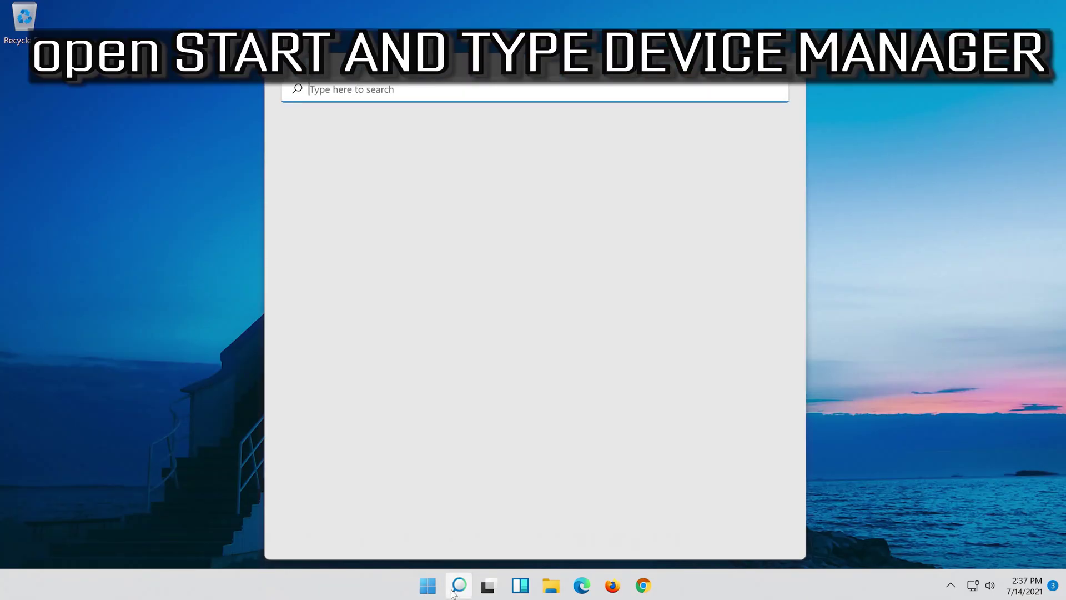
- Open Device Manager and expand the Sound, video and game controllers category
{"action": "type", "text": "device manager"}
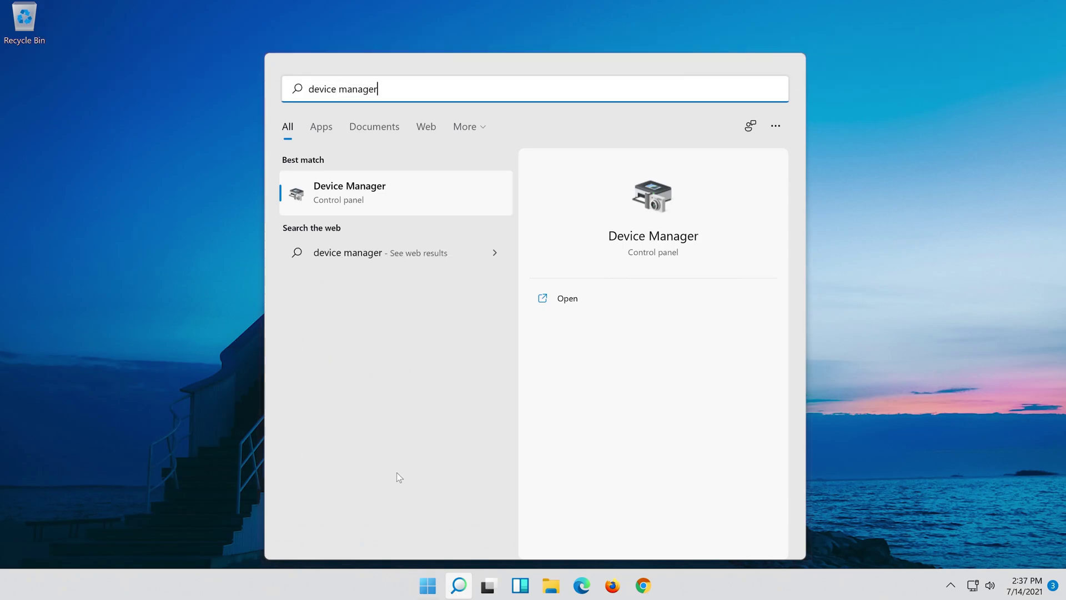
{"action": "left_click", "coordinate": [398, 205]}
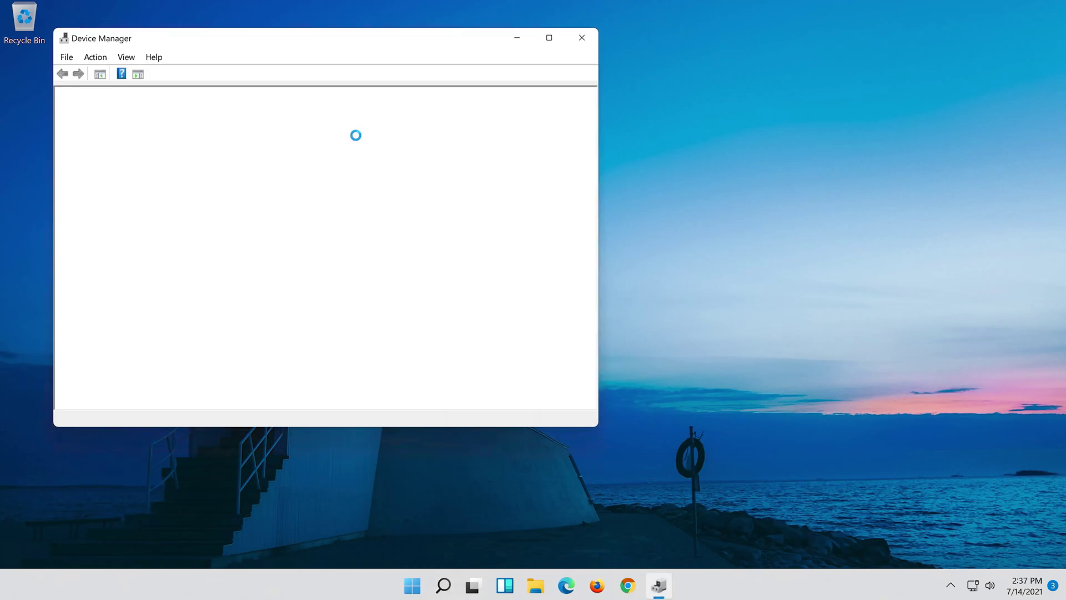
{"action": "left_click_drag", "start_coordinate": [243, 40], "coordinate": [522, 80]}
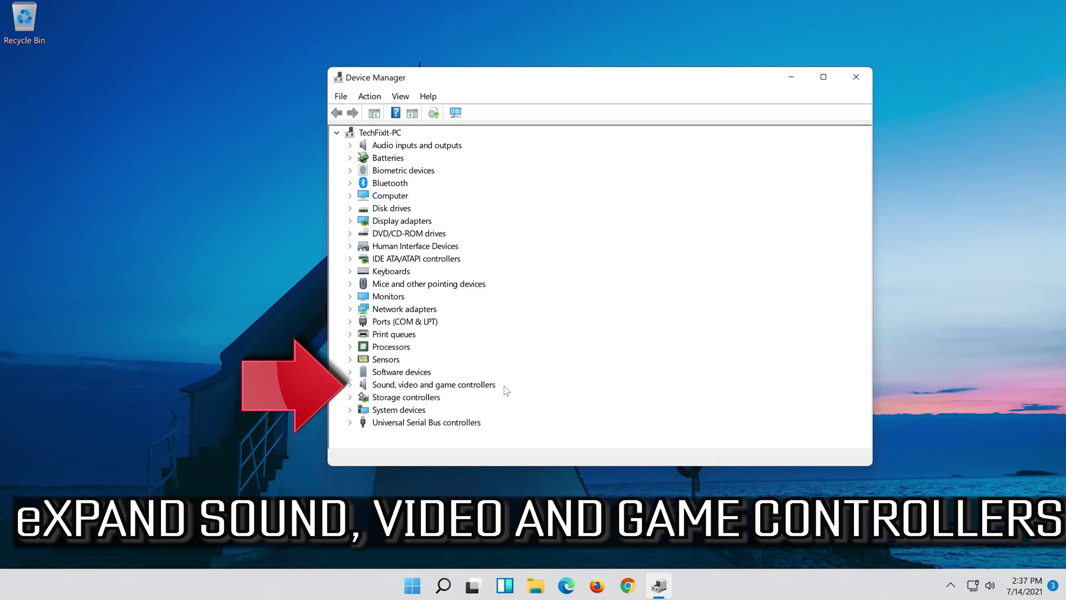
{"action": "left_click", "coordinate": [350, 384]}
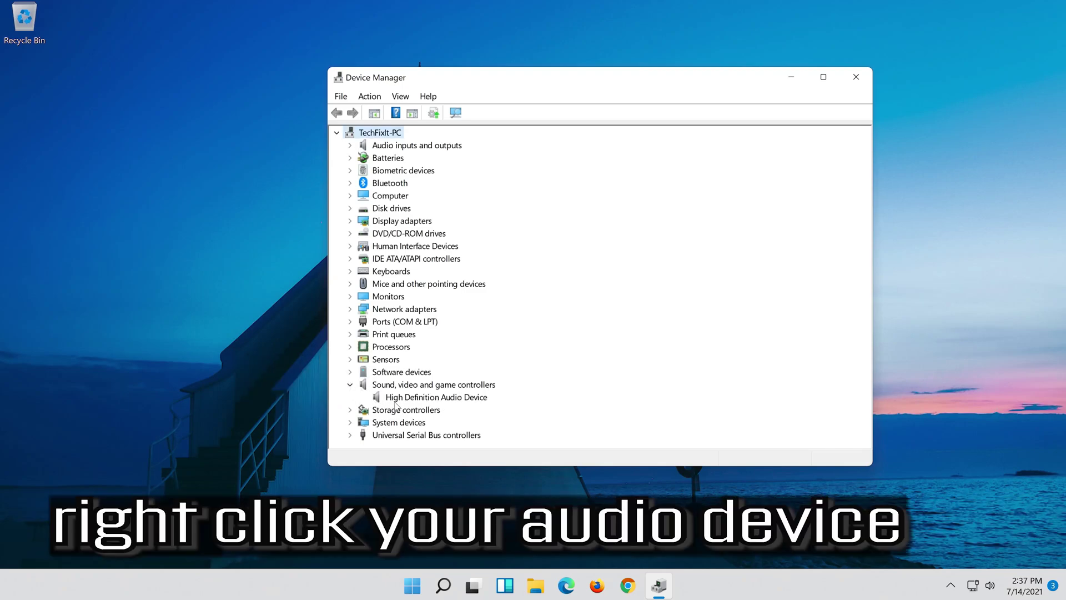
- Open the properties of the High Definition Audio Device and show its driver settings
{"action": "left_click", "coordinate": [396, 401]}
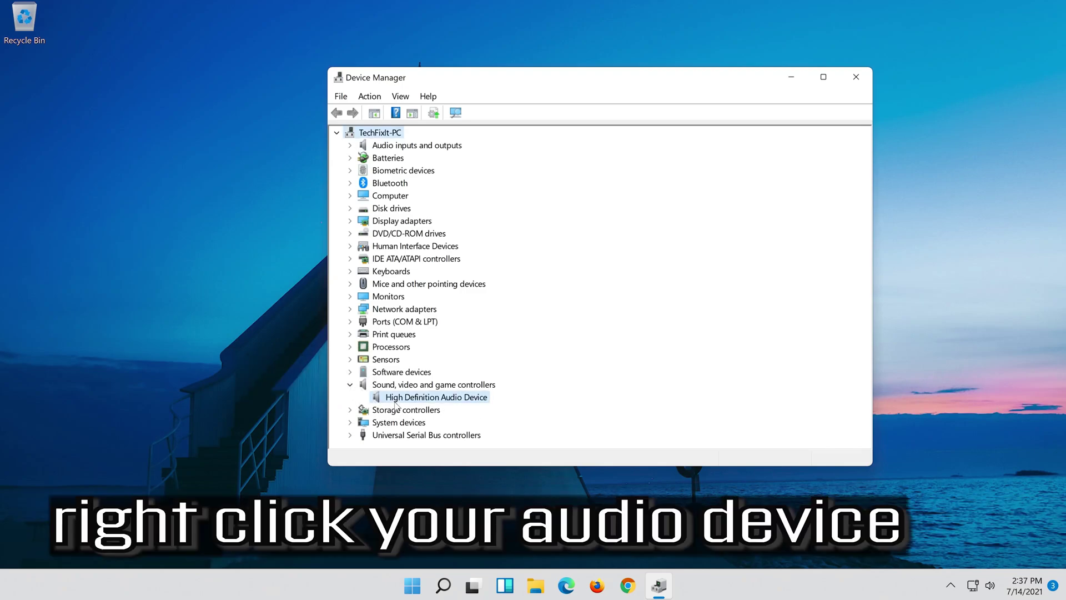
{"action": "right_click", "coordinate": [476, 398]}
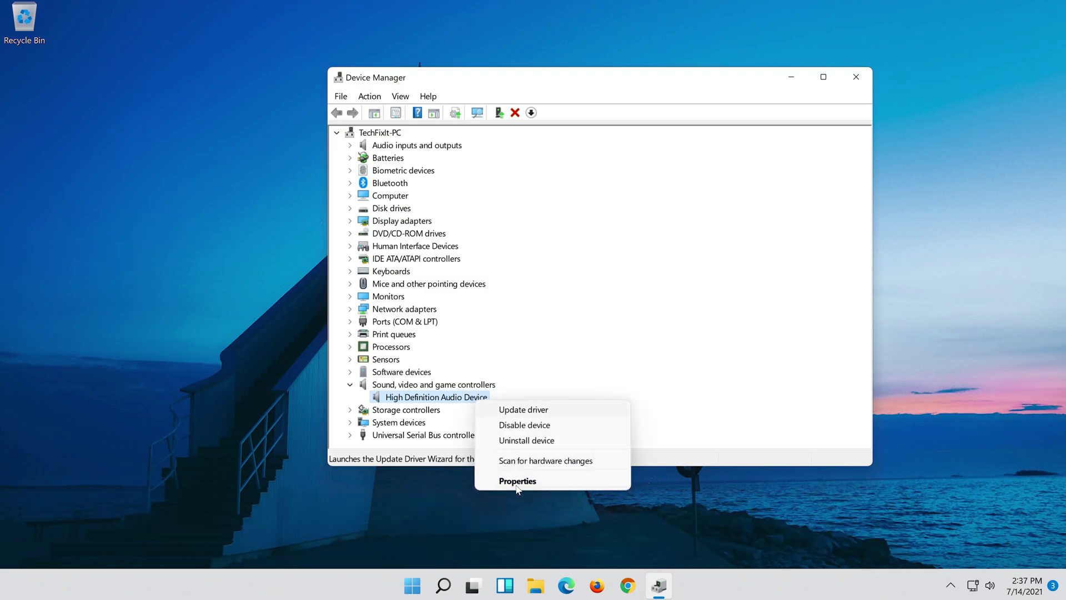
{"action": "left_click", "coordinate": [558, 482]}
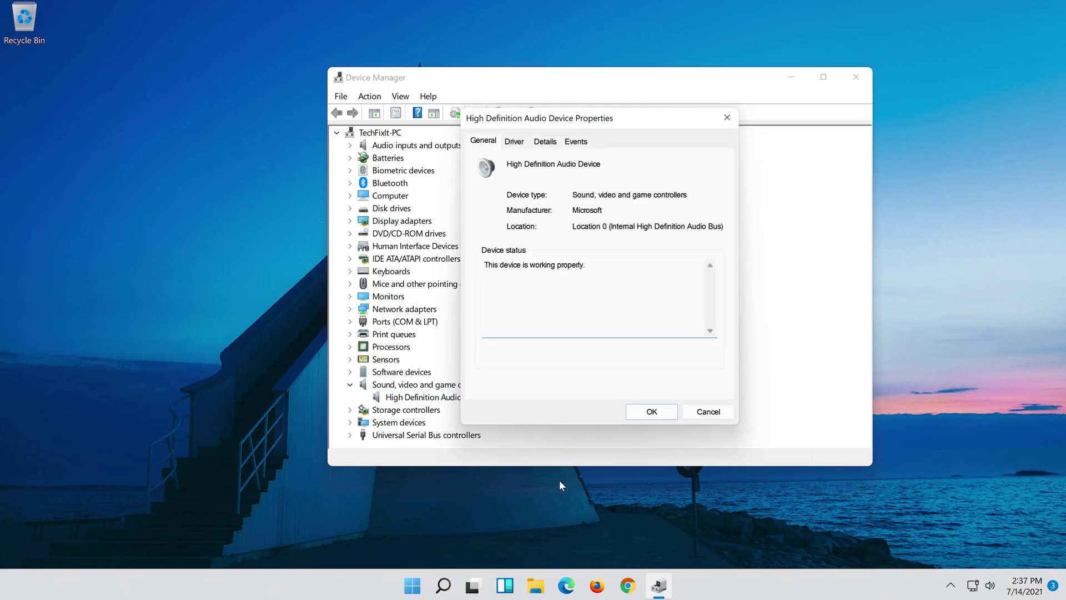
{"action": "left_click", "coordinate": [515, 141]}
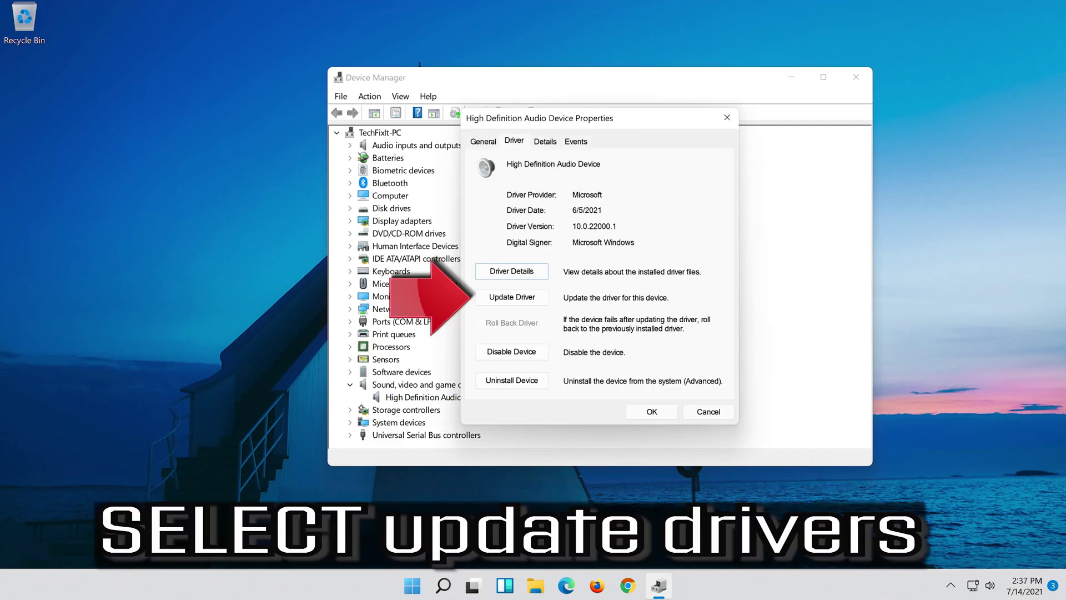
- Update the driver manually from the list of available drivers, choosing the High Definition Audio Device model and accepting the compatibility warning
{"action": "left_click", "coordinate": [514, 304]}
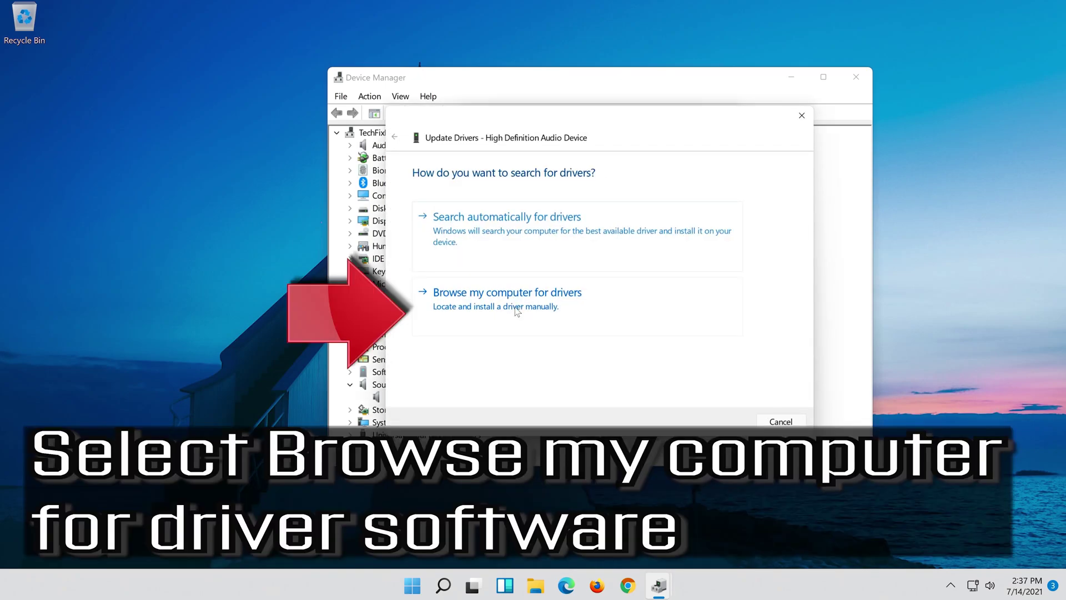
{"action": "left_click", "coordinate": [572, 304]}
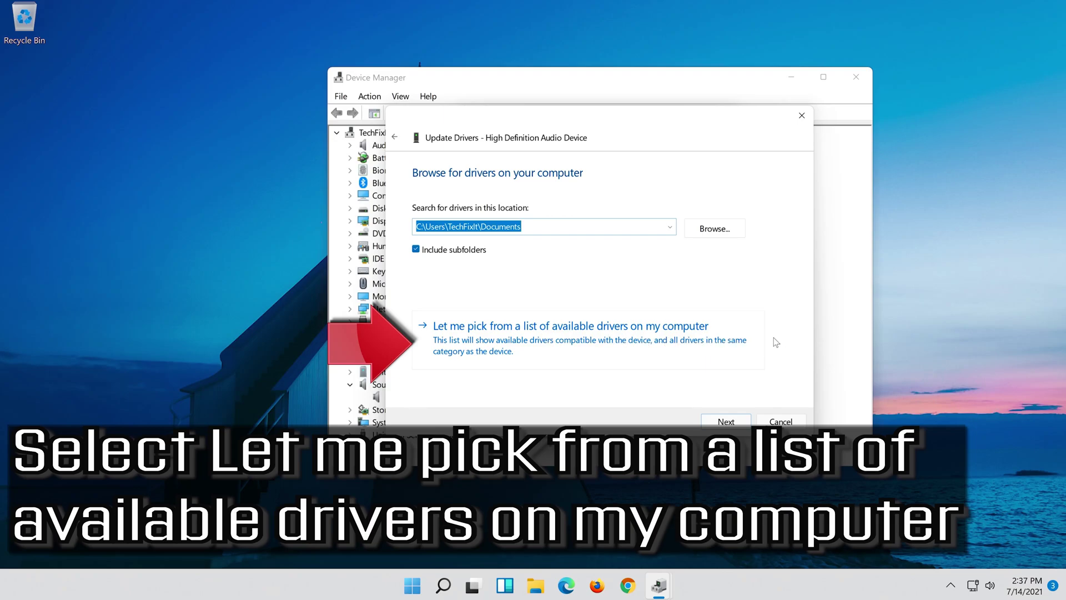
{"action": "left_click", "coordinate": [522, 351]}
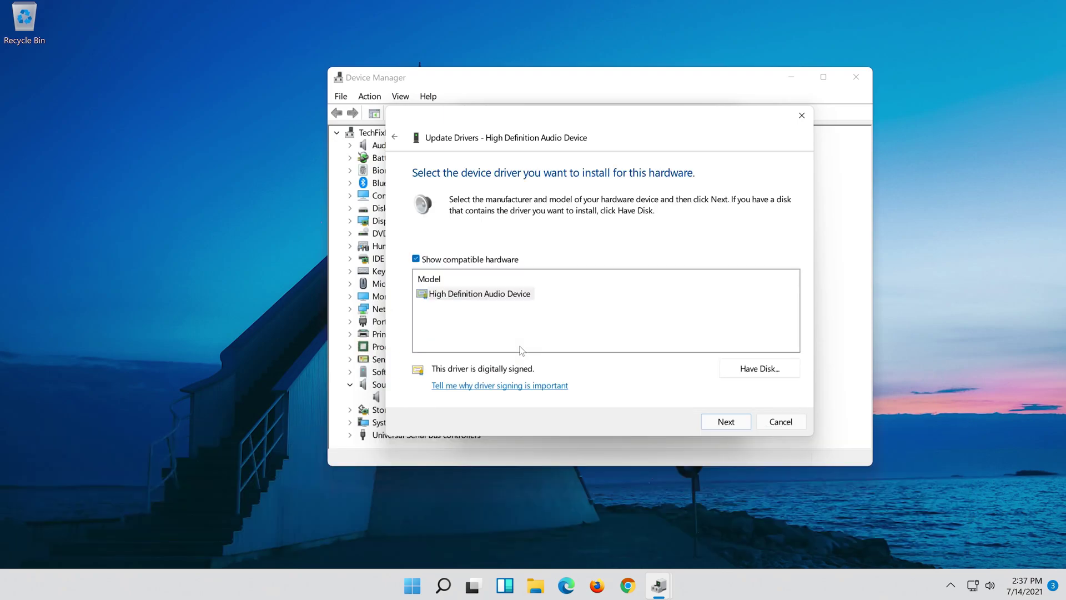
{"action": "left_click", "coordinate": [500, 295]}
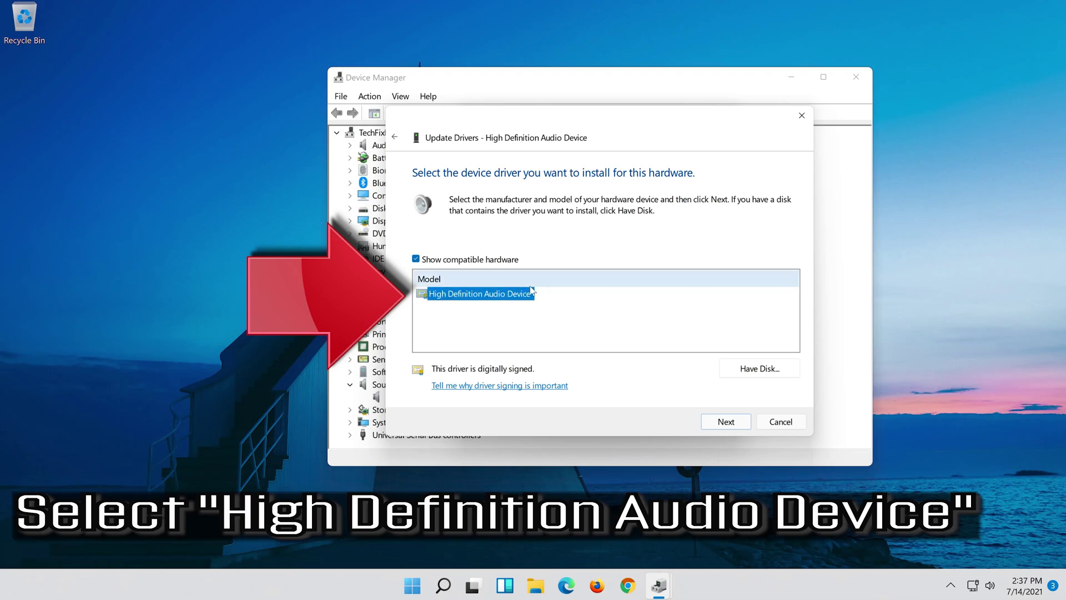
{"action": "left_click", "coordinate": [737, 426]}
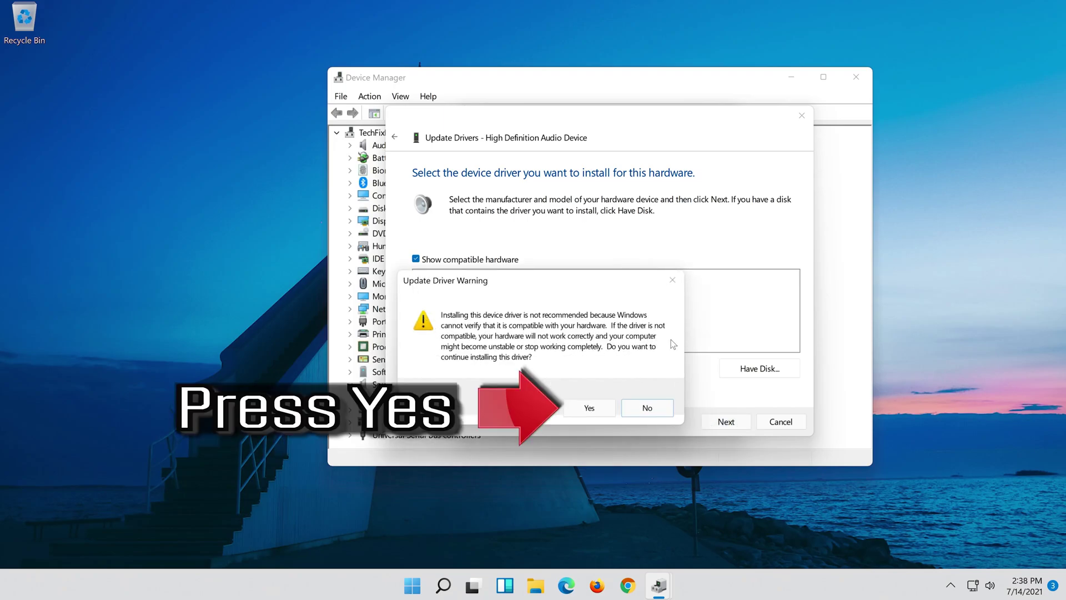
{"action": "left_click", "coordinate": [590, 409]}
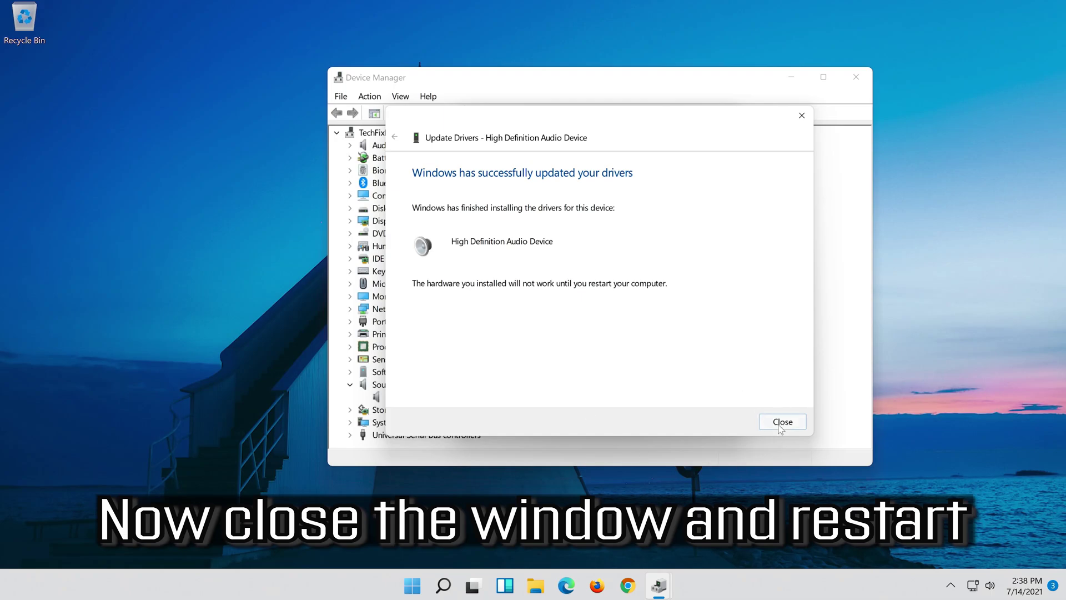
- Close the driver update wizard and the device properties, agreeing to restart the computer
{"action": "left_click", "coordinate": [782, 422]}
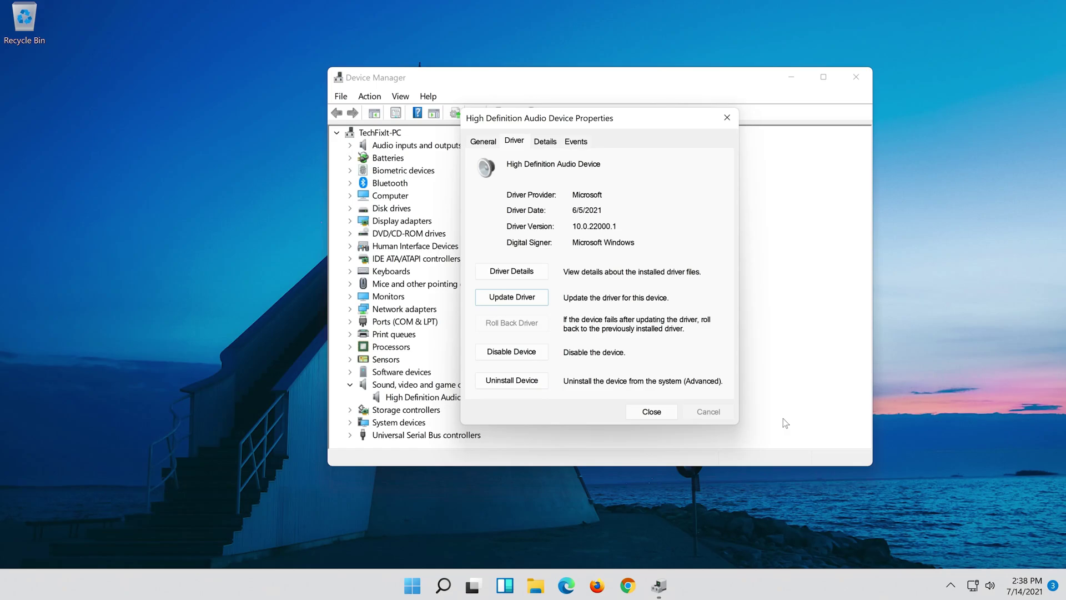
{"action": "left_click", "coordinate": [651, 413]}
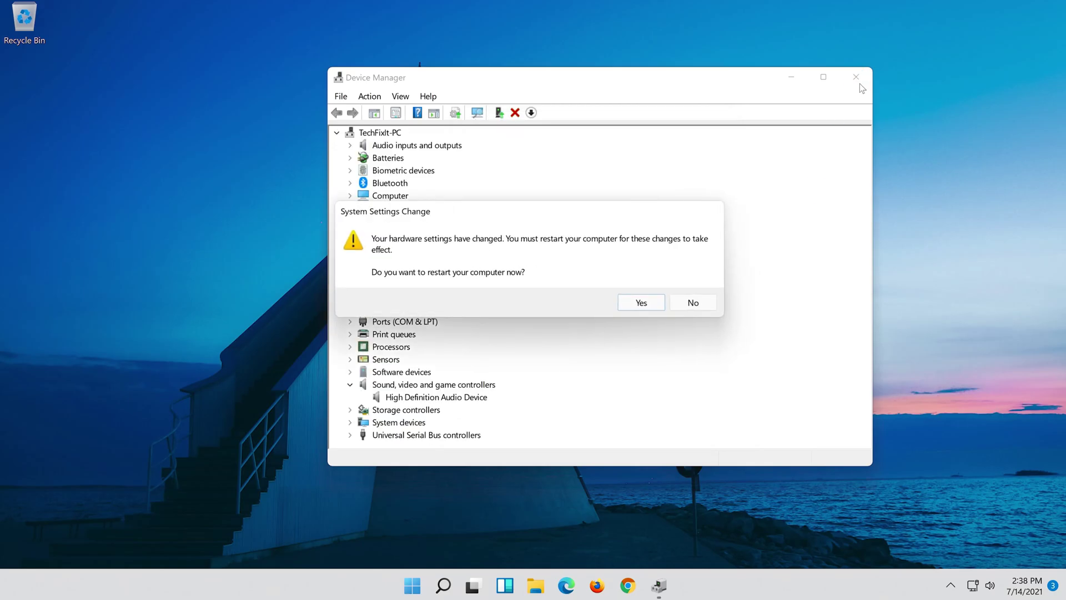
{"action": "left_click", "coordinate": [641, 303]}
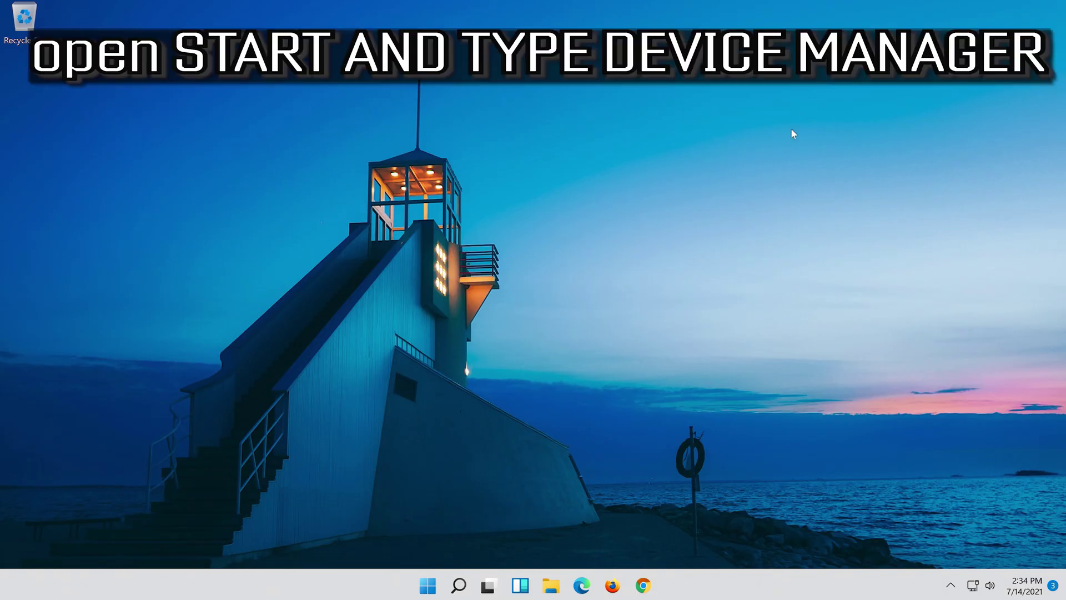
- Search for Device Manager, open it and move its window toward the middle of the desktop
{"action": "left_click", "coordinate": [453, 591]}
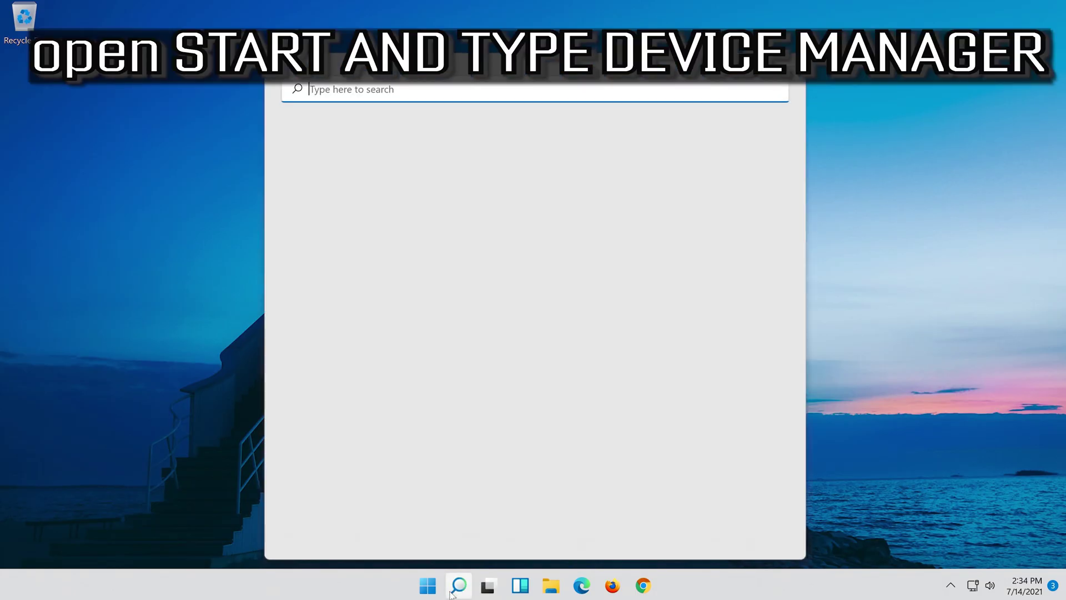
{"action": "type", "text": "device m"}
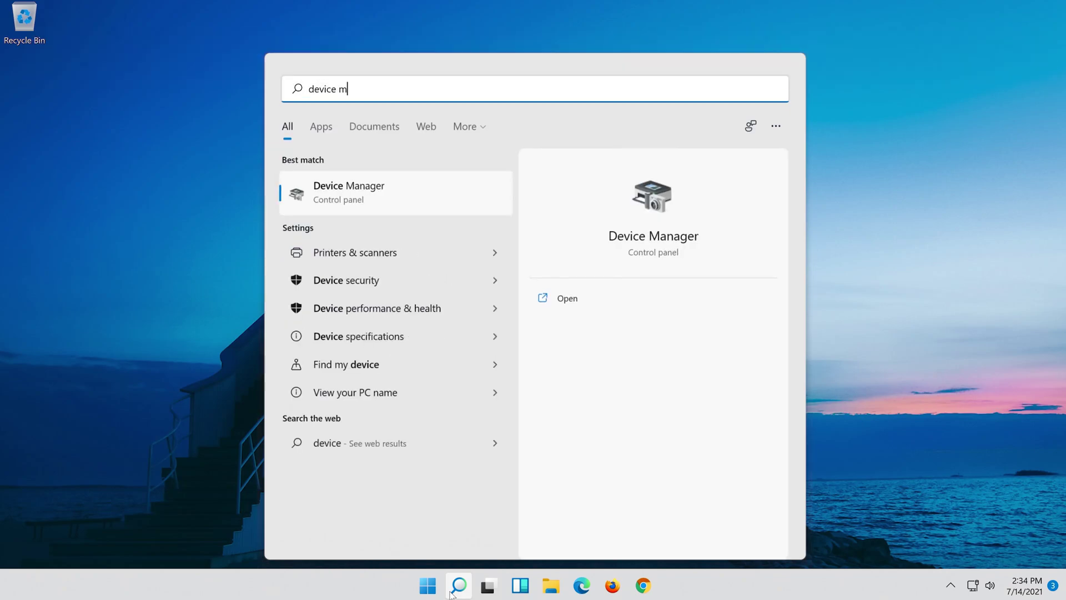
{"action": "type", "text": "anager"}
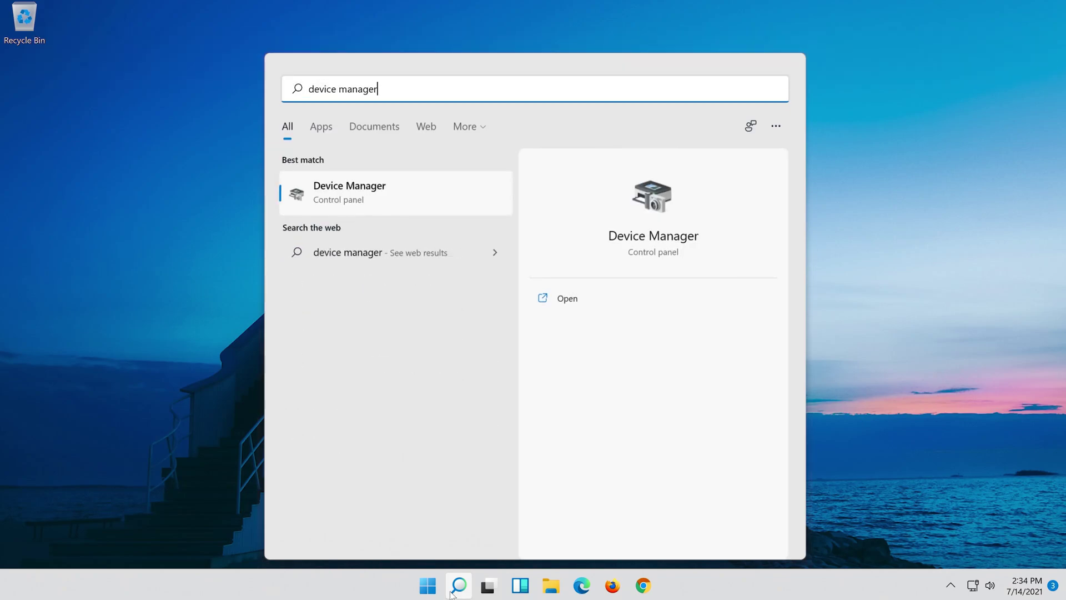
{"action": "left_click", "coordinate": [371, 201]}
{"action": "left_click_drag", "start_coordinate": [189, 125], "coordinate": [426, 130]}
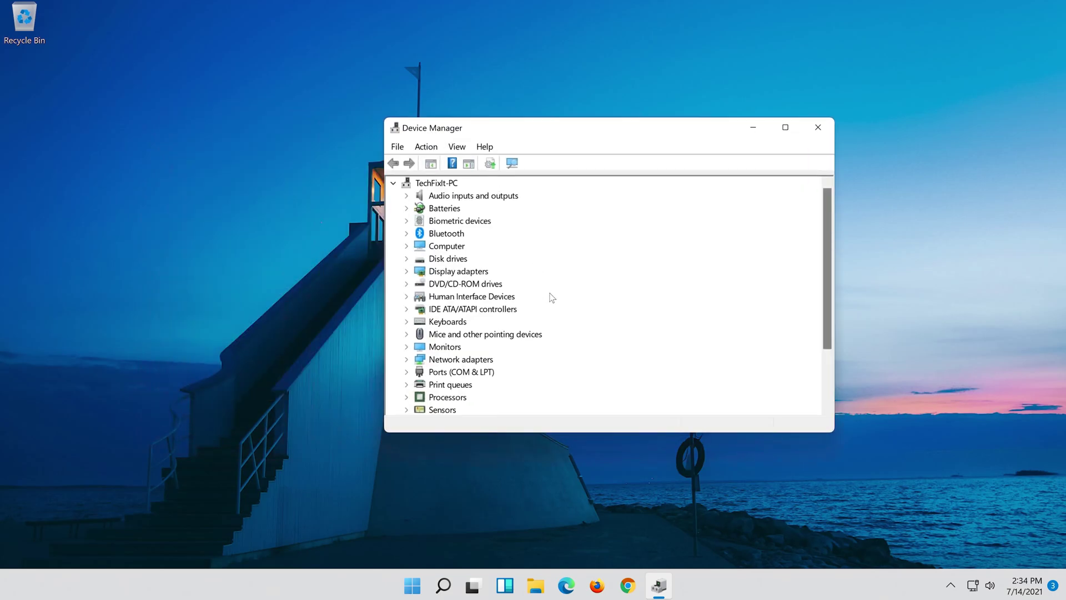
- Uninstall the High Definition Audio Device under Sound, video and game controllers through its driver properties
{"action": "scroll", "coordinate": [552, 298], "scroll_direction": "down", "scroll_amount": 2}
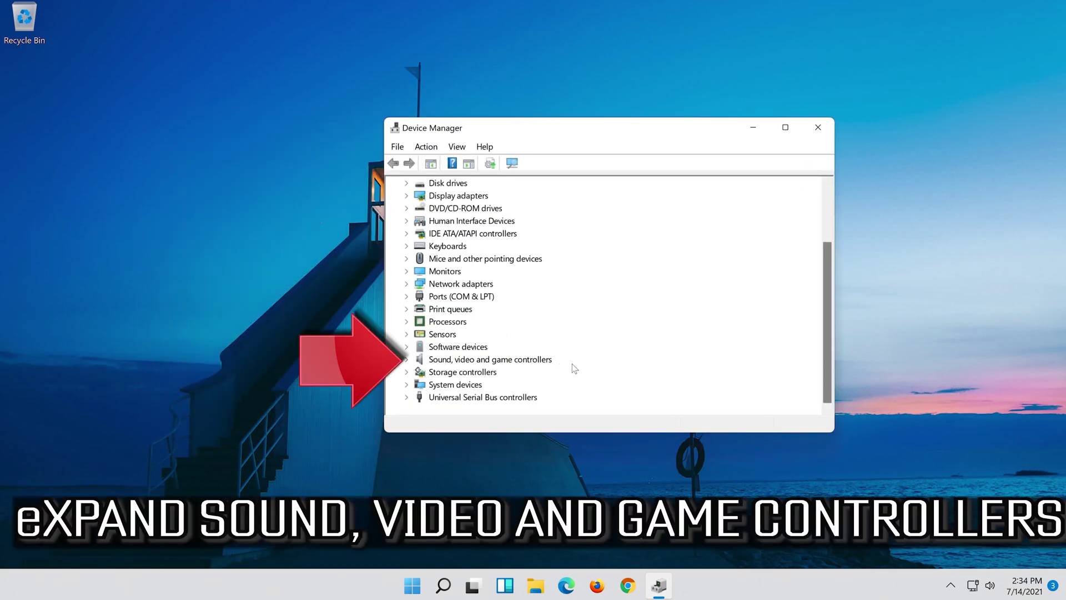
{"action": "left_click", "coordinate": [407, 359]}
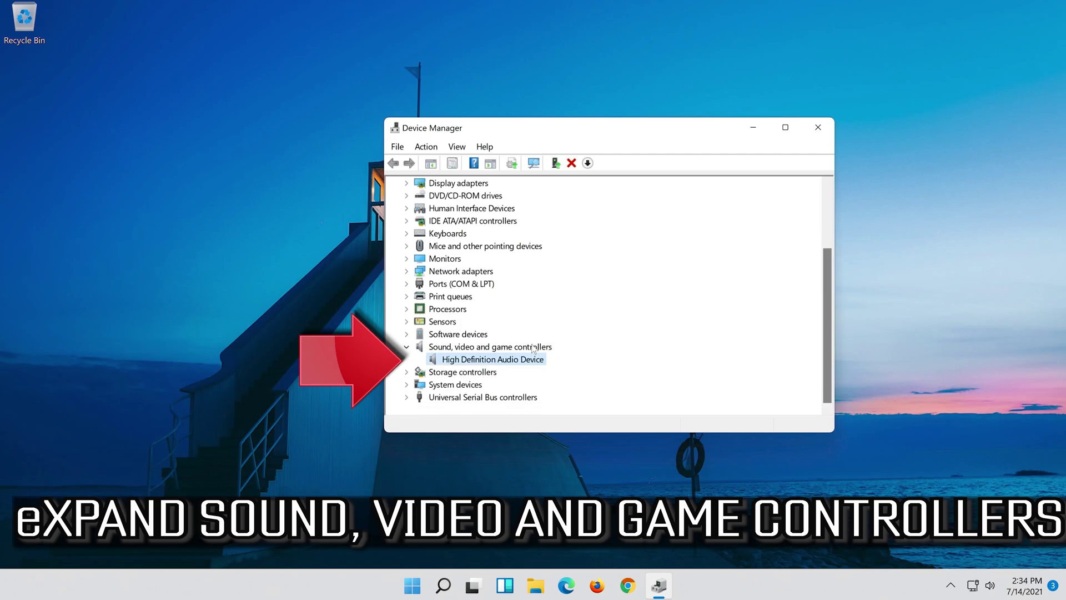
{"action": "right_click", "coordinate": [492, 363]}
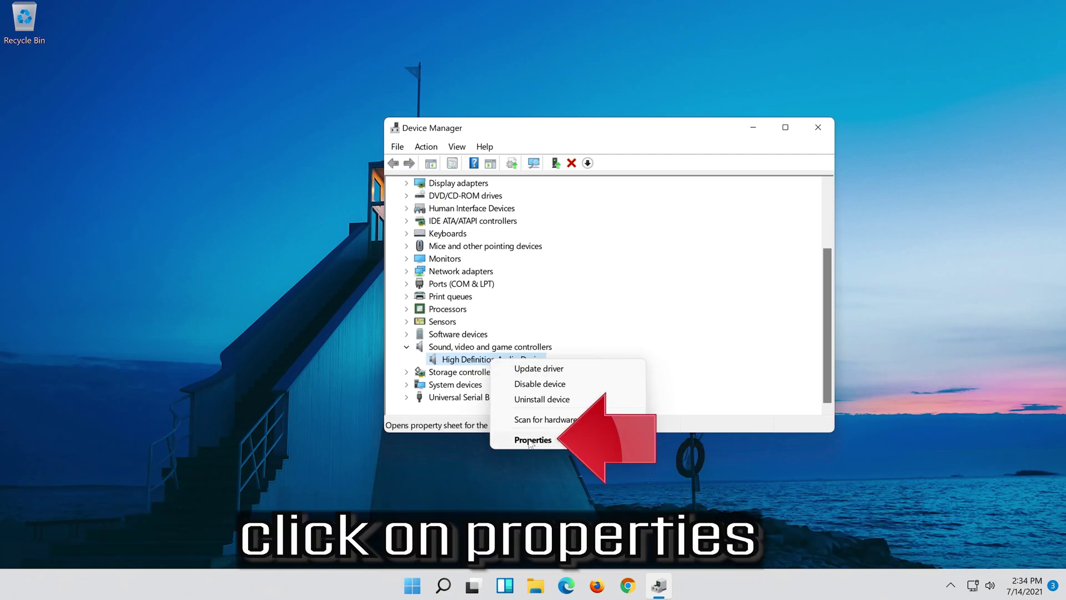
{"action": "left_click", "coordinate": [547, 442]}
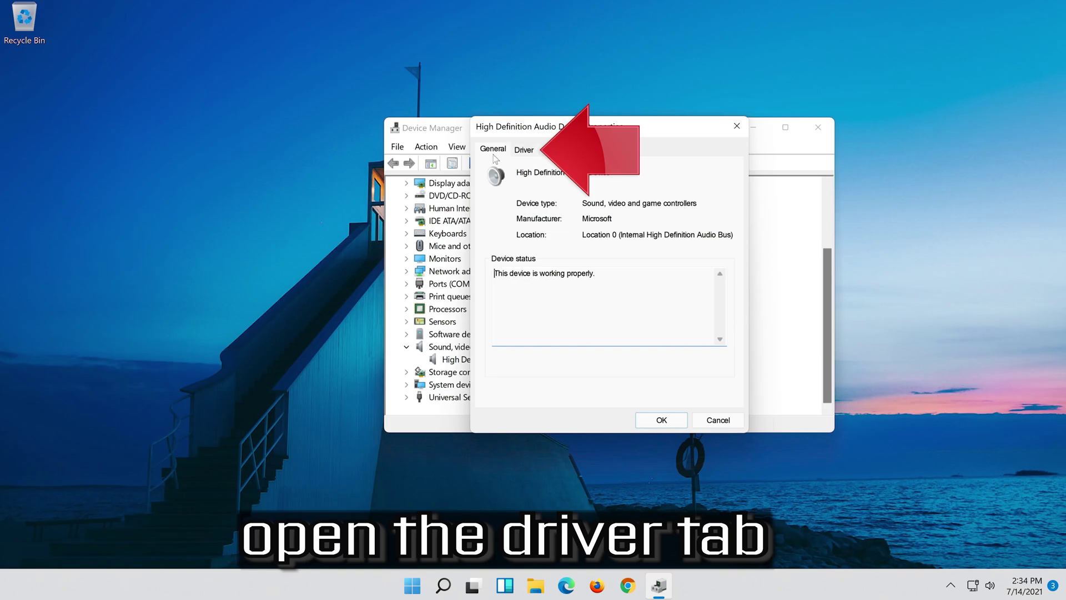
{"action": "left_click", "coordinate": [523, 150]}
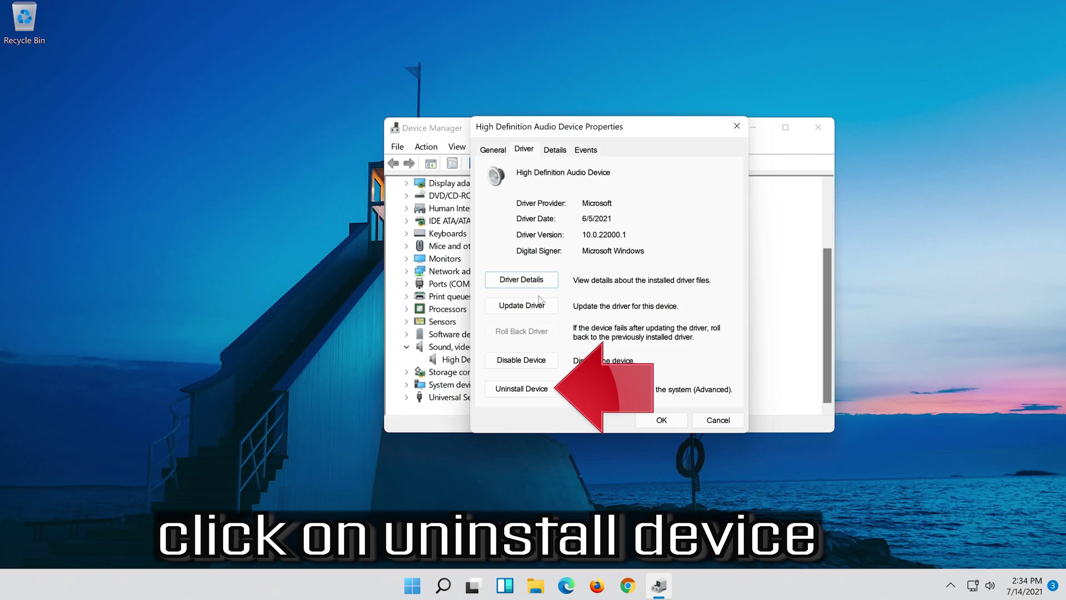
{"action": "left_click", "coordinate": [525, 391]}
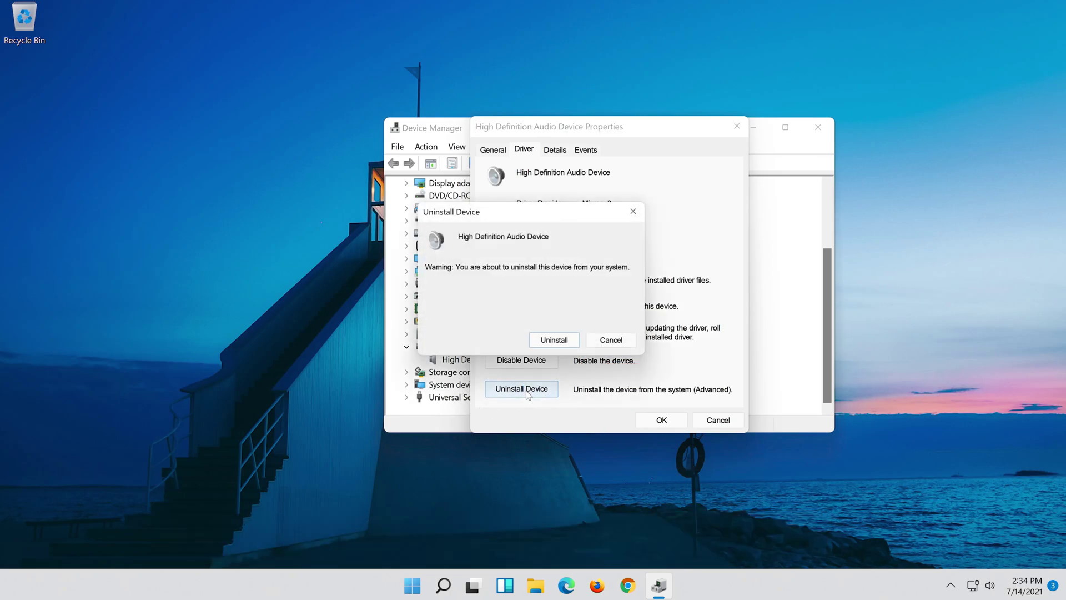
{"action": "left_click", "coordinate": [563, 346]}
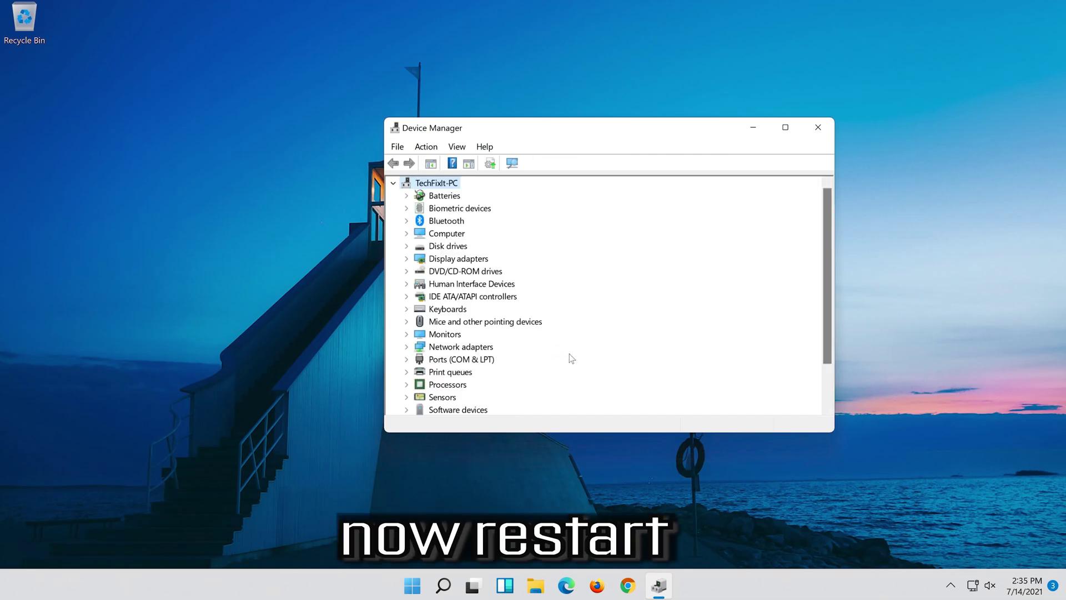
- Close Device Manager and restart the computer
{"action": "left_click", "coordinate": [818, 128]}
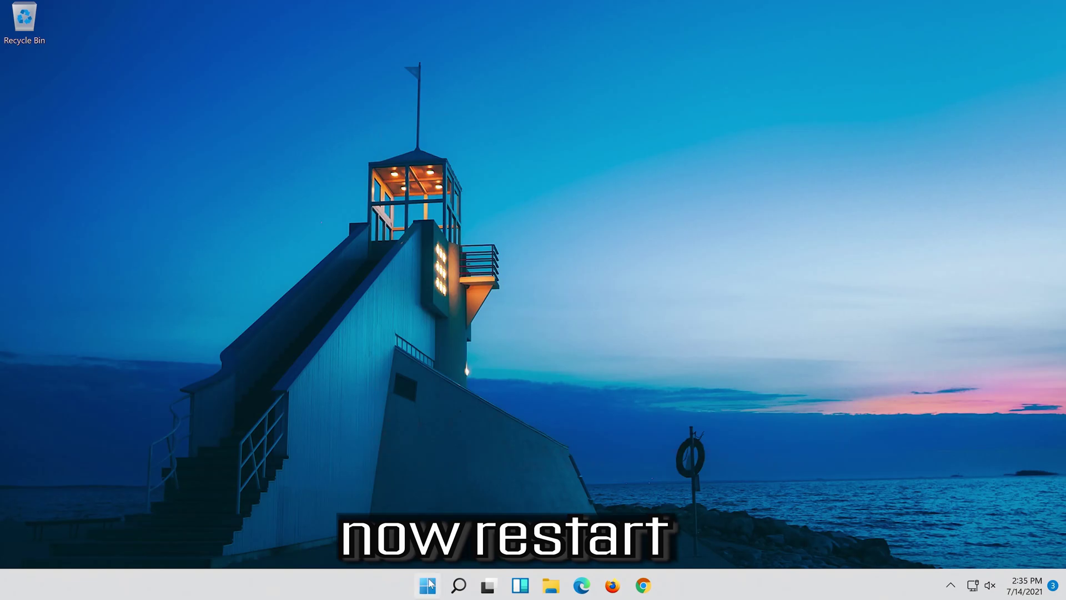
{"action": "left_click", "coordinate": [429, 586]}
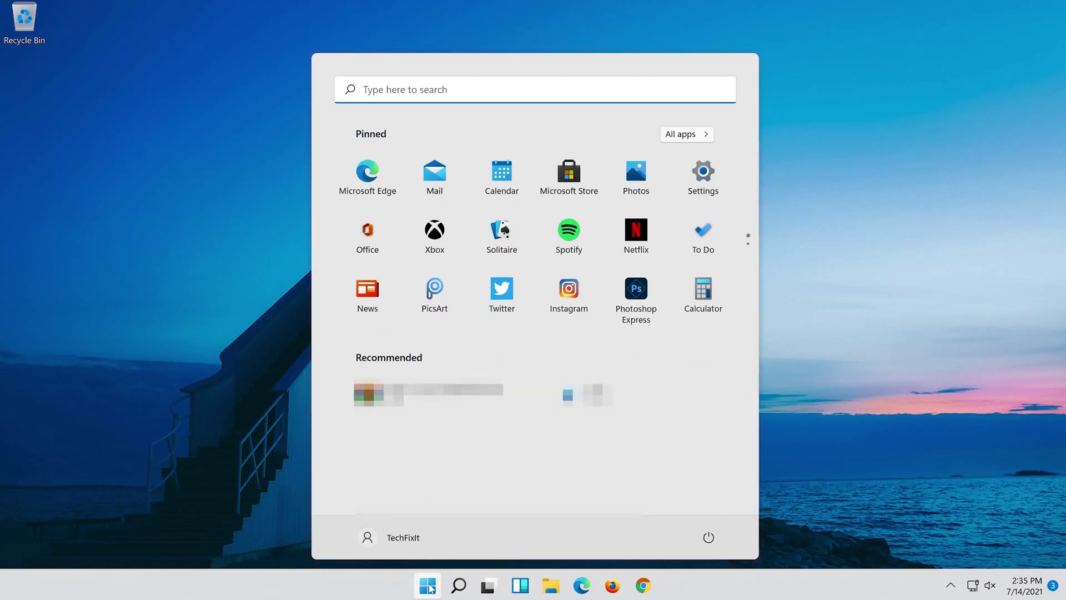
{"action": "left_click", "coordinate": [710, 537]}
{"action": "left_click", "coordinate": [721, 514]}
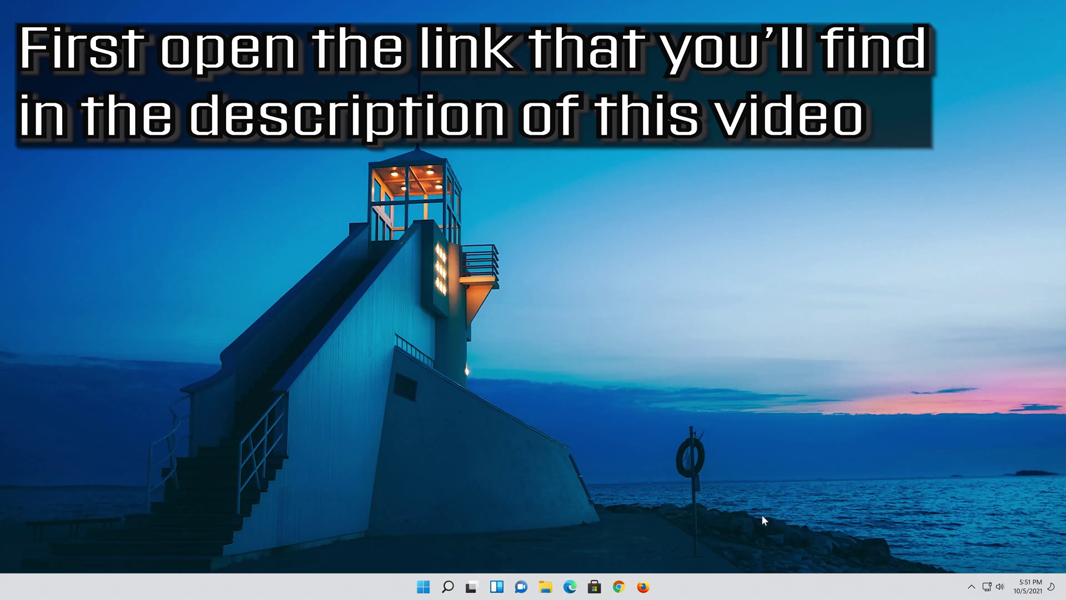
{"action": "left_click", "coordinate": [644, 587]}
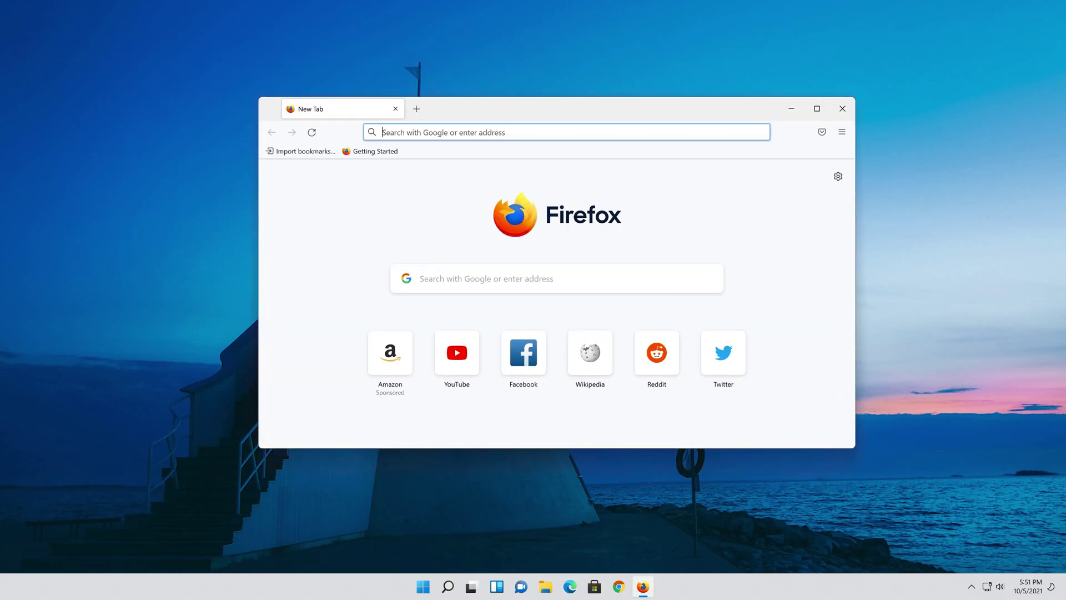
{"action": "right_click", "coordinate": [518, 132]}
{"action": "left_click", "coordinate": [539, 226]}
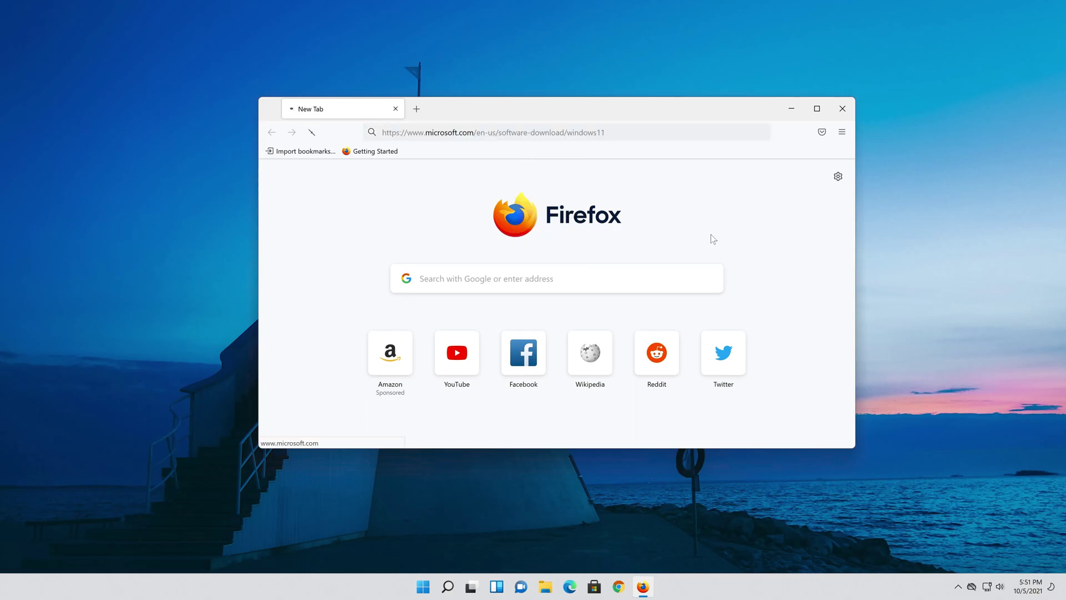
- Download the Create Windows 11 Installation Media tool, save MediaCreationToolW11.exe and close the browser
{"action": "scroll", "coordinate": [820, 265], "scroll_direction": "down", "scroll_amount": 1}
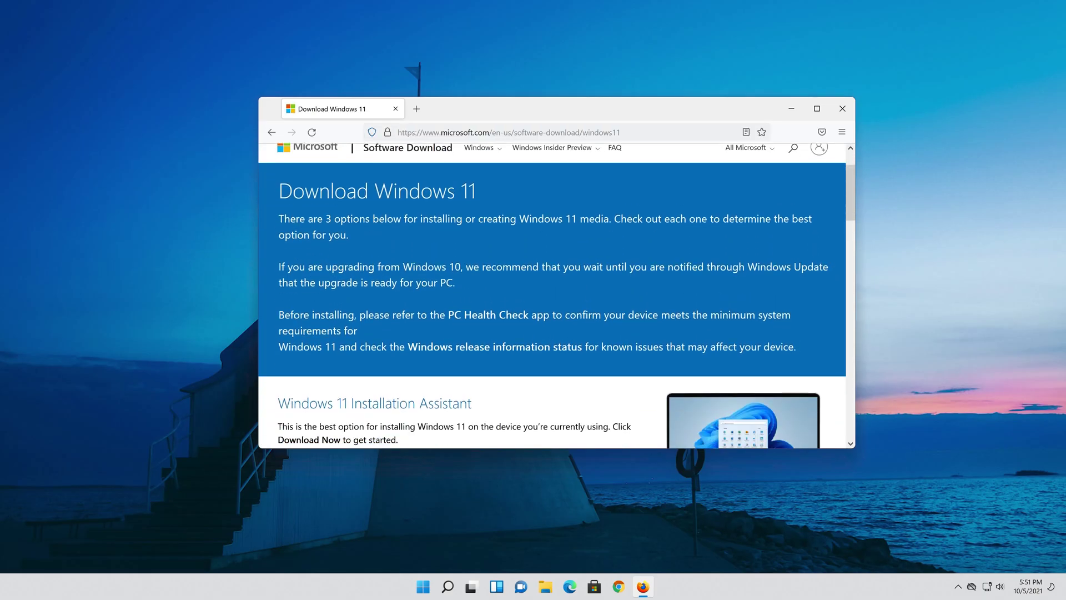
{"action": "scroll", "coordinate": [811, 271], "scroll_direction": "down", "scroll_amount": 6}
{"action": "scroll", "coordinate": [814, 276], "scroll_direction": "up", "scroll_amount": 2}
{"action": "scroll", "coordinate": [814, 276], "scroll_direction": "up", "scroll_amount": 1}
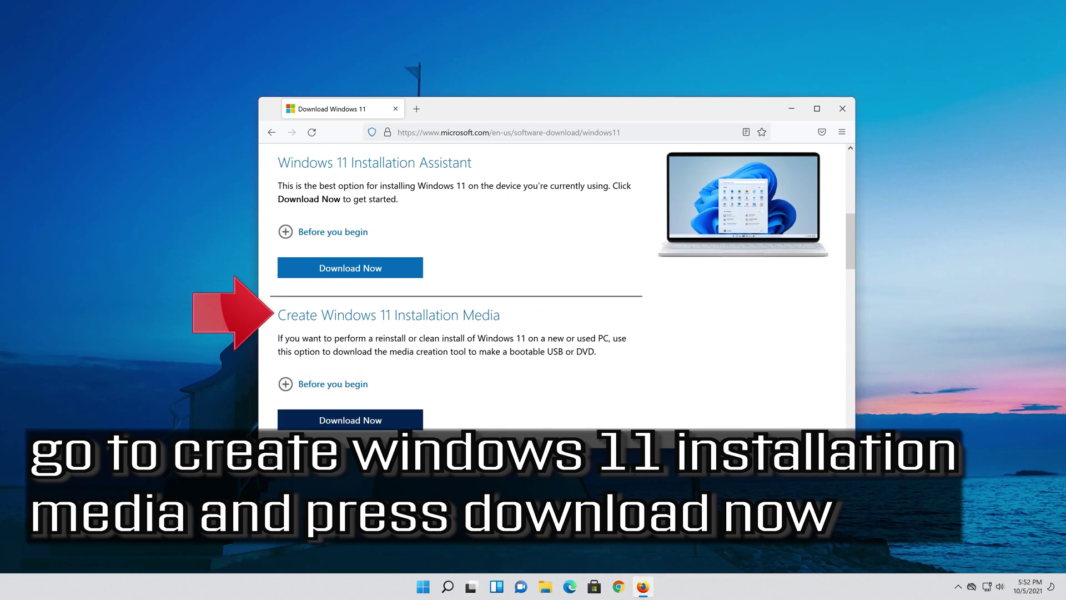
{"action": "left_click", "coordinate": [367, 422]}
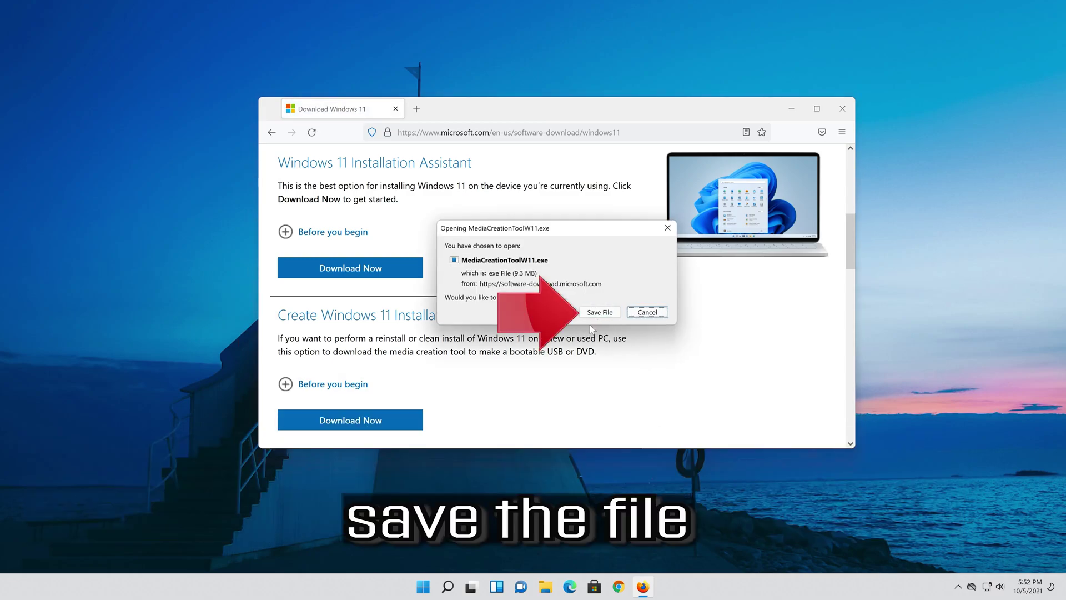
{"action": "left_click", "coordinate": [598, 317]}
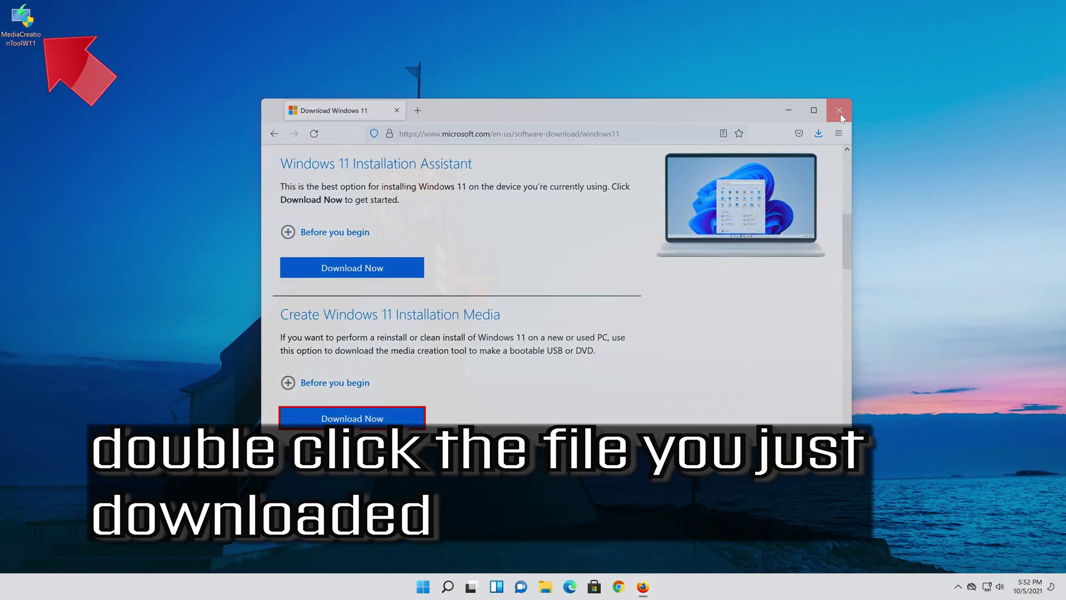
{"action": "left_click", "coordinate": [842, 115]}
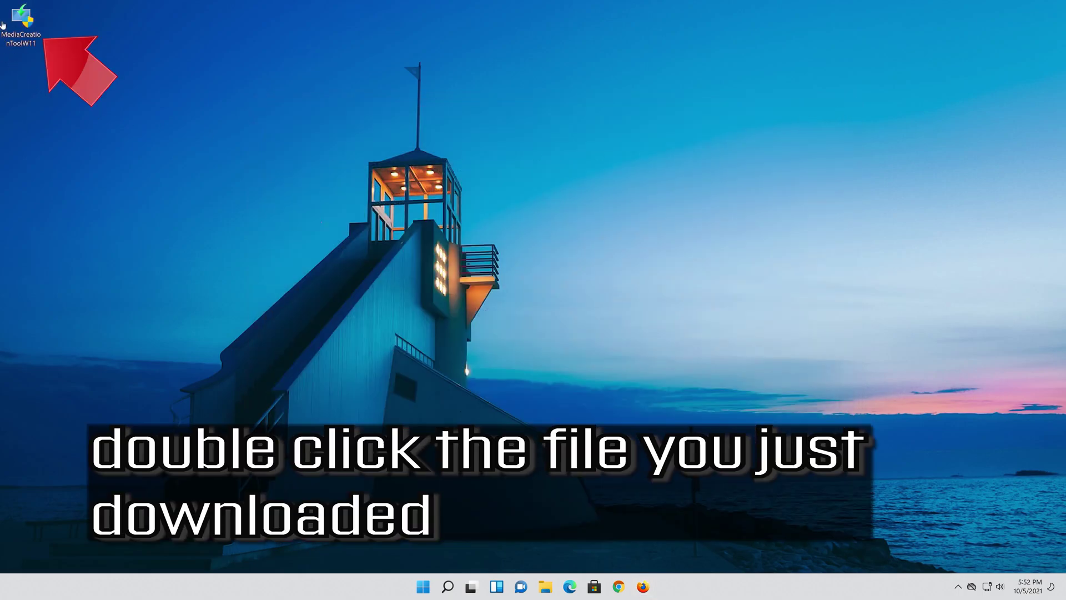
- Run MediaCreationToolW11 from the desktop, allow it to make changes and accept the license terms
{"action": "double_click", "coordinate": [28, 33]}
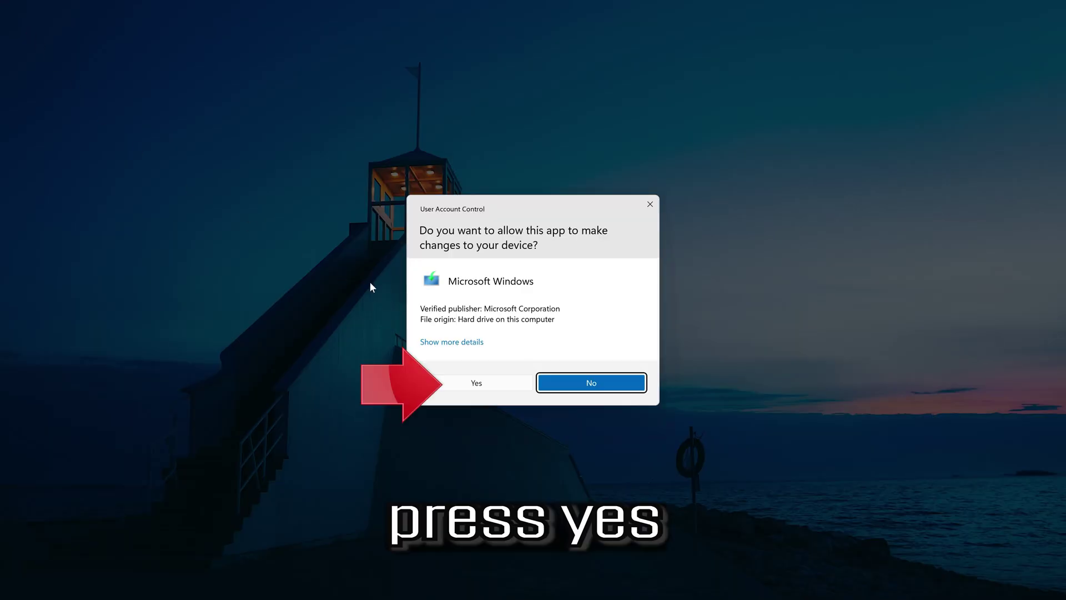
{"action": "left_click", "coordinate": [475, 382]}
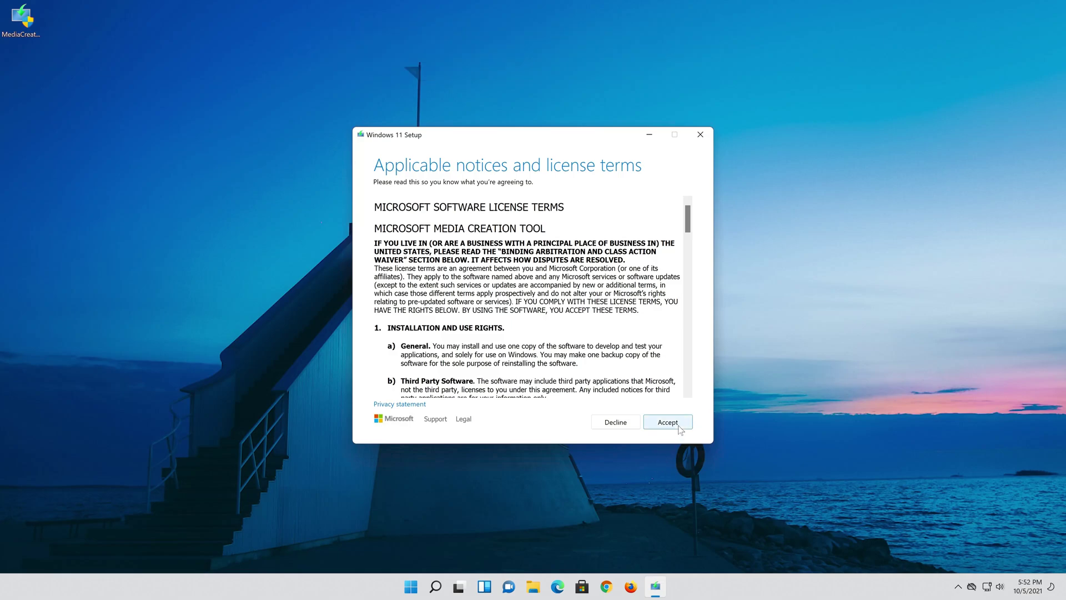
{"action": "left_click", "coordinate": [678, 427]}
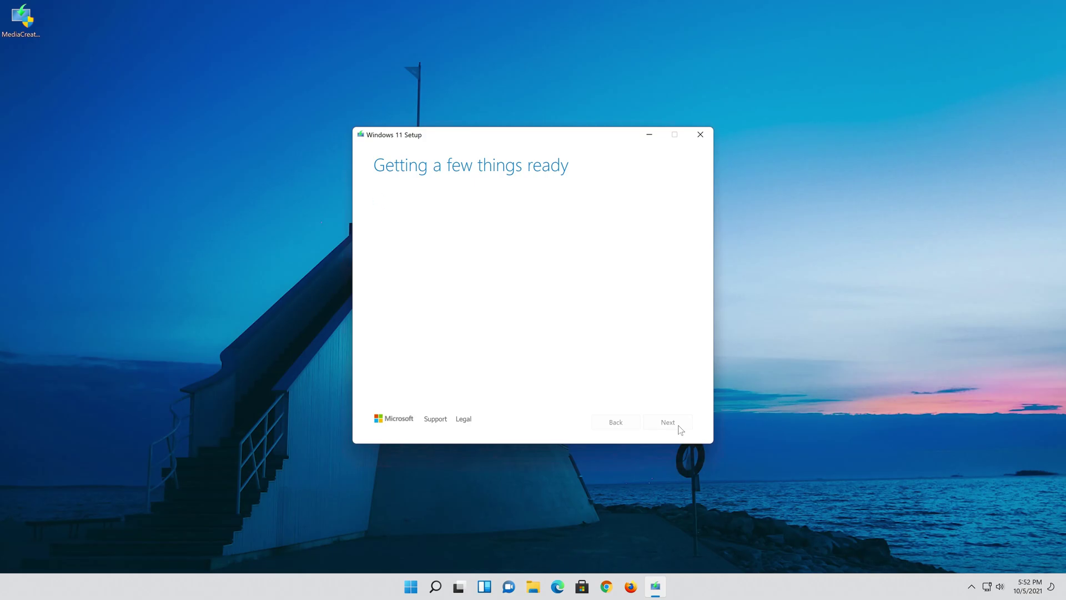
- Check the language and edition choices, keep the recommended options for this PC and continue
{"action": "left_click", "coordinate": [380, 259]}
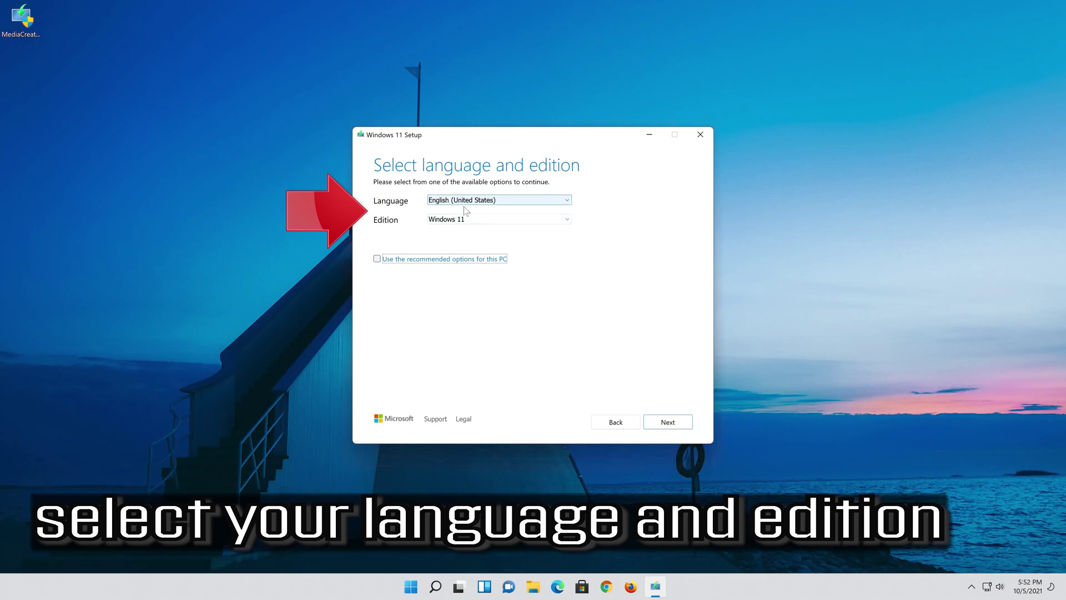
{"action": "left_click", "coordinate": [377, 259]}
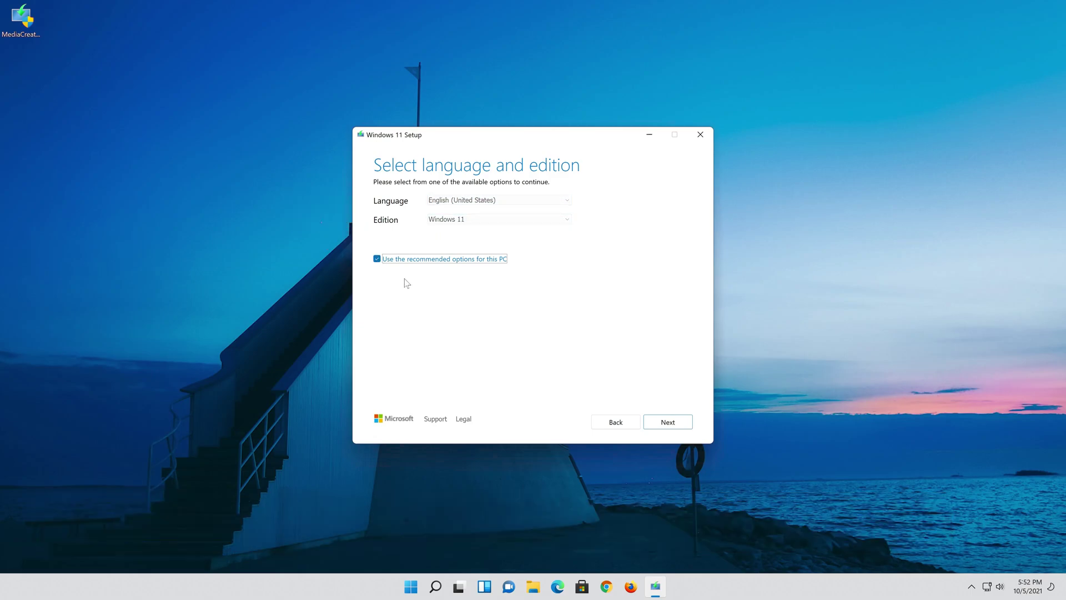
{"action": "left_click", "coordinate": [670, 423]}
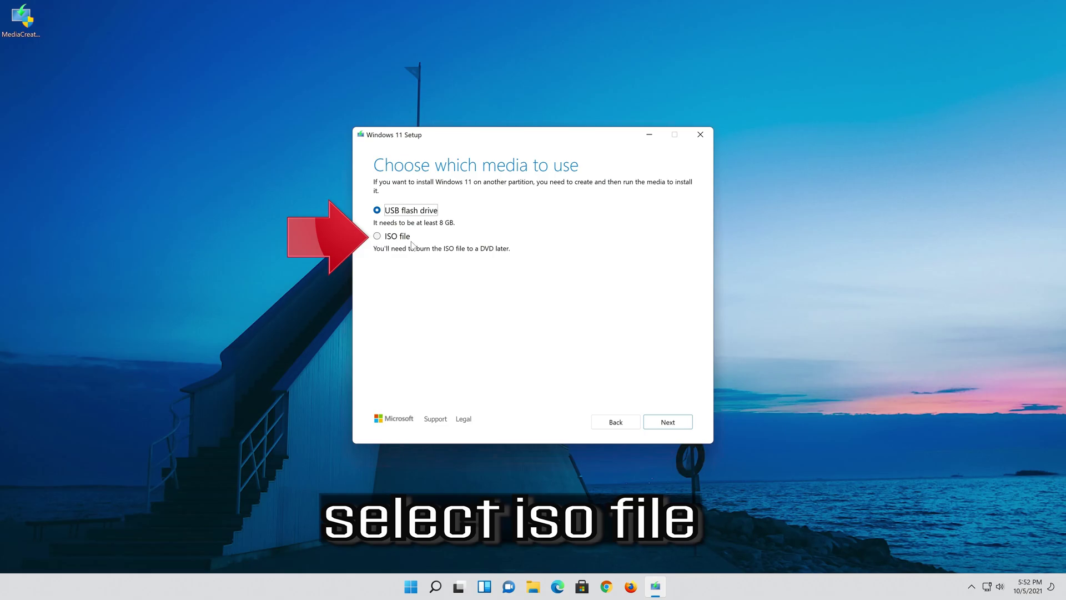
- Choose ISO file as the media, save it to the Desktop as Windows 11 and finish the media creation
{"action": "left_click", "coordinate": [378, 238]}
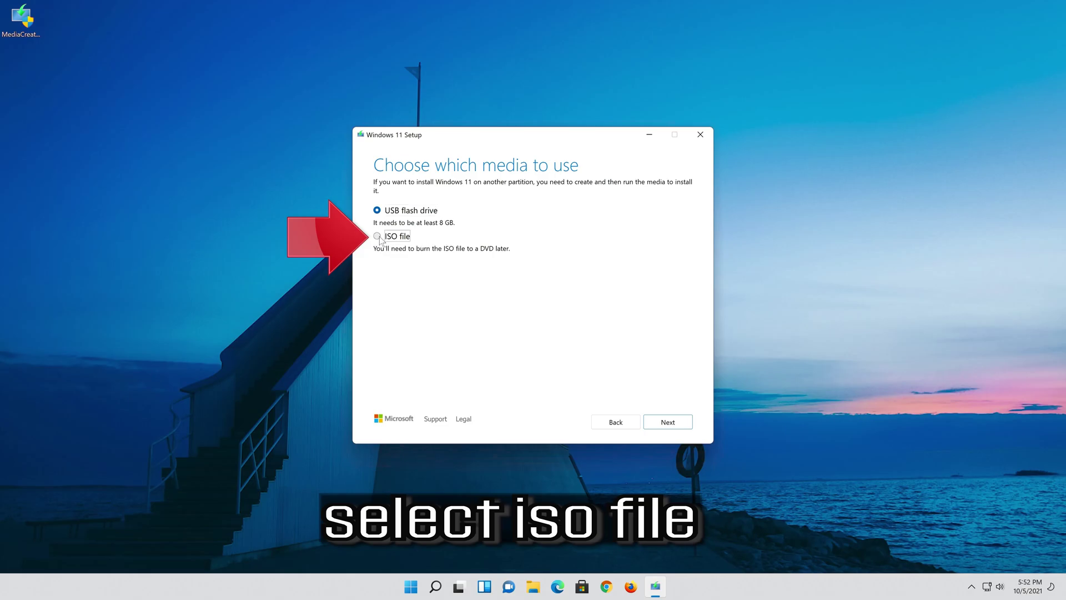
{"action": "left_click", "coordinate": [672, 422]}
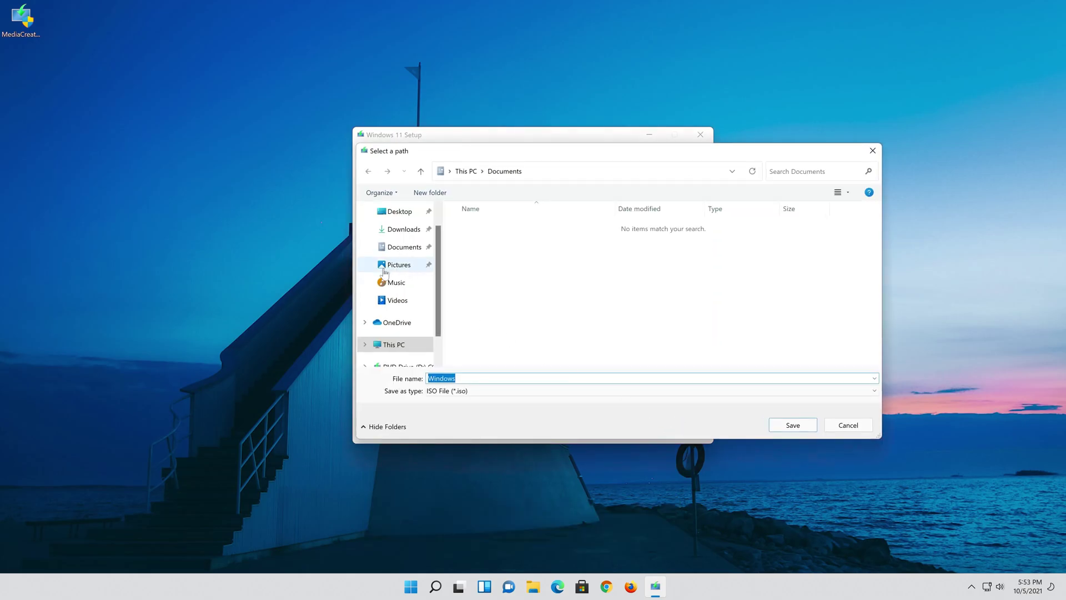
{"action": "left_click", "coordinate": [400, 212]}
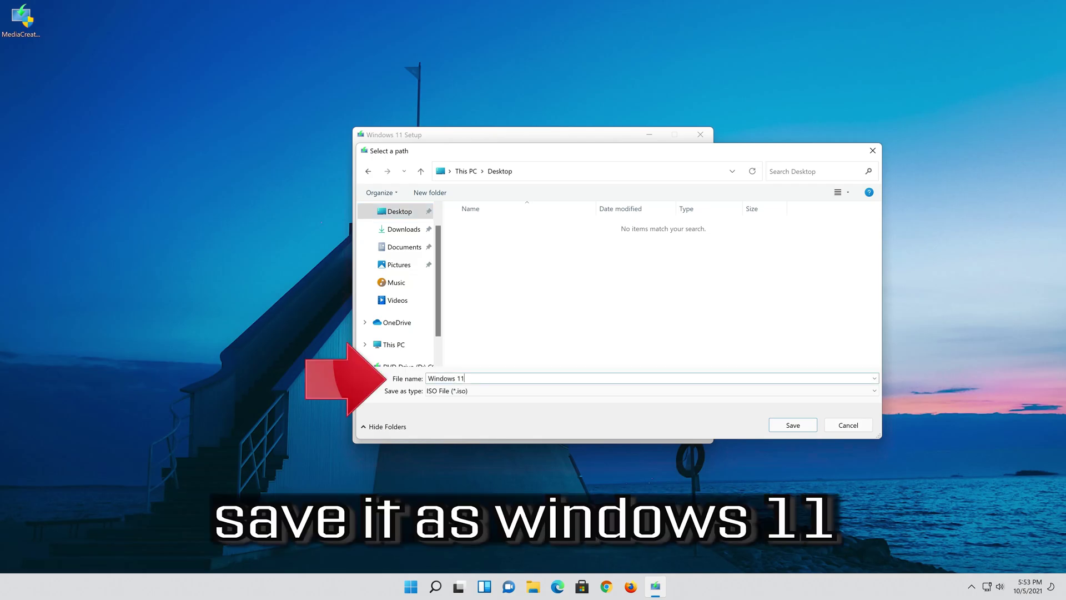
{"action": "left_click", "coordinate": [794, 425]}
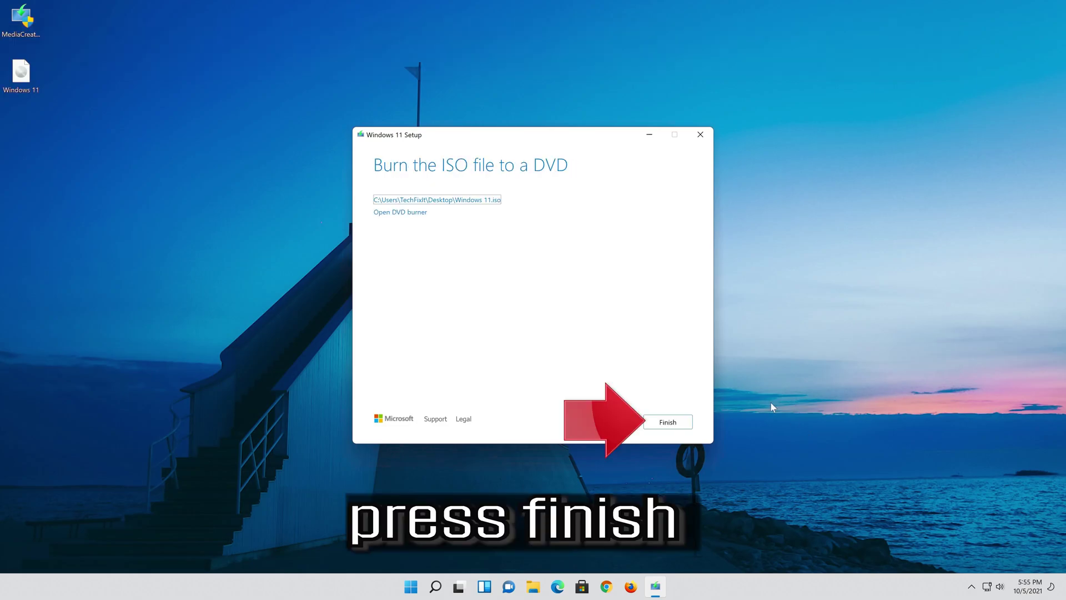
{"action": "left_click", "coordinate": [668, 423]}
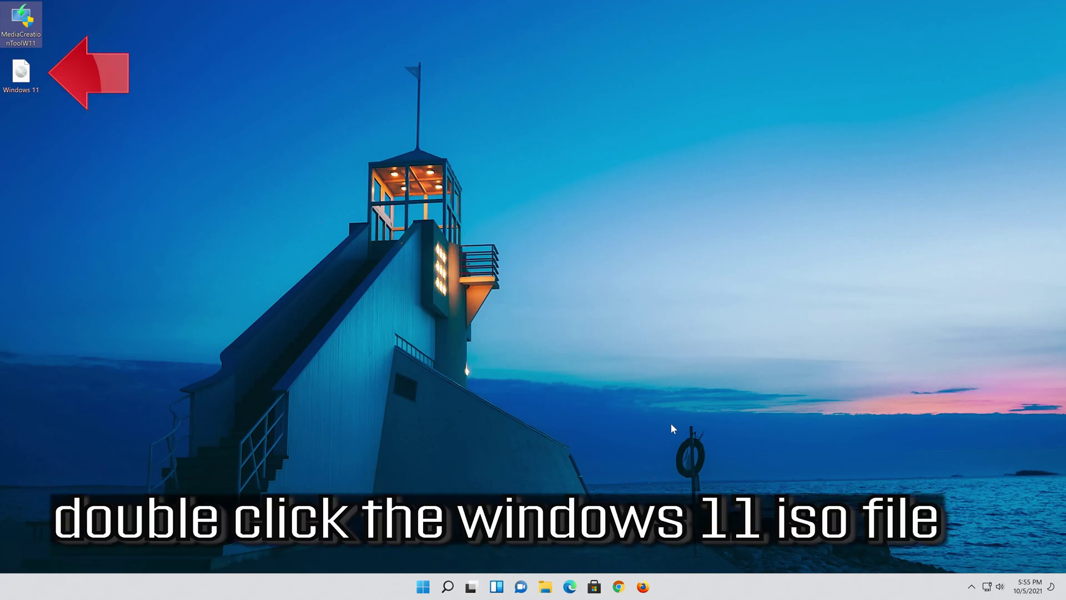
- Open the Windows 11 ISO from the desktop, run its setup application with permission to make changes and close the drive window
{"action": "double_click", "coordinate": [26, 81]}
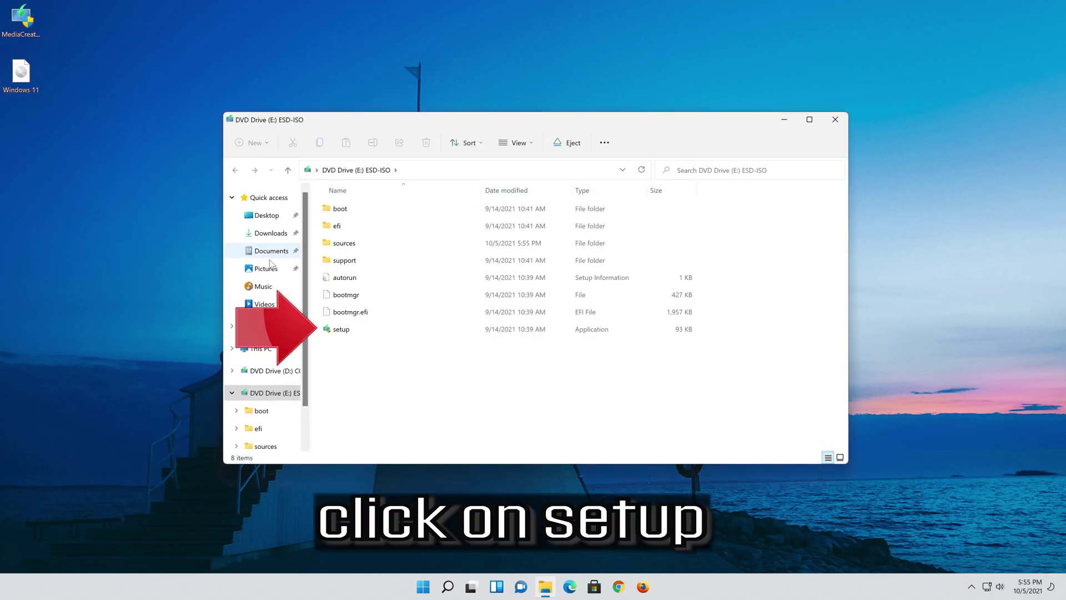
{"action": "left_click", "coordinate": [372, 328]}
{"action": "double_click", "coordinate": [371, 329]}
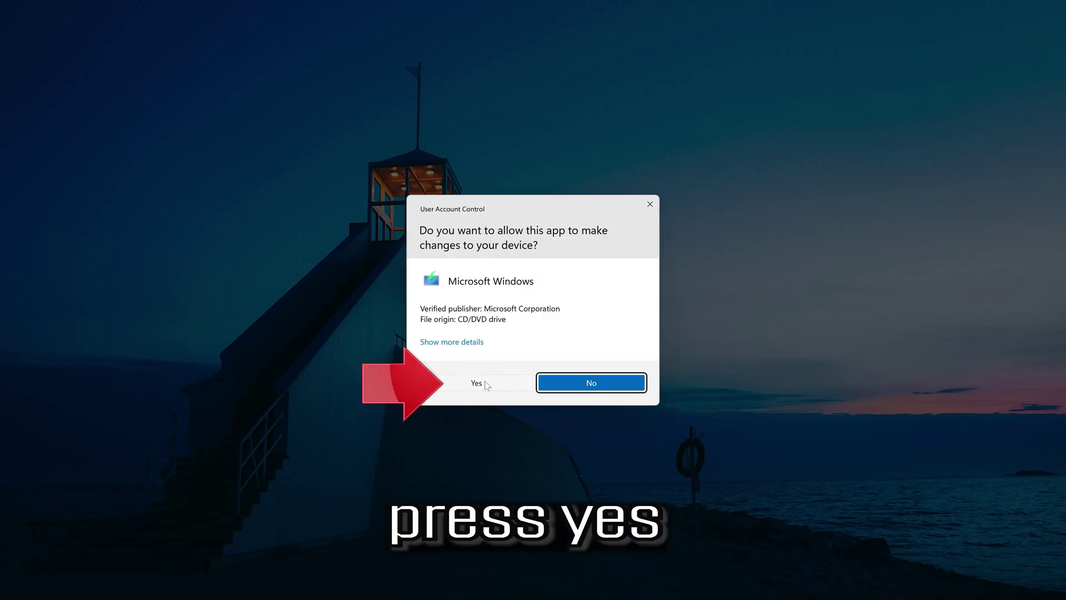
{"action": "left_click", "coordinate": [481, 383]}
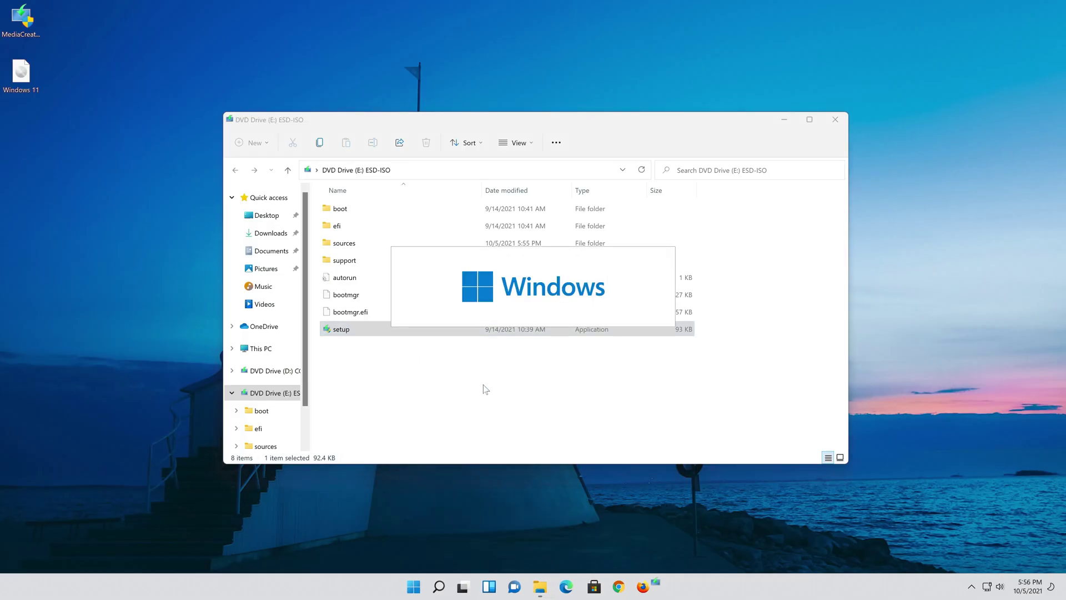
{"action": "left_click", "coordinate": [831, 121]}
- Proceed through Windows 11 Setup, review what to keep and start installing Windows 11 Pro with personal files and apps kept
{"action": "left_click", "coordinate": [678, 428]}
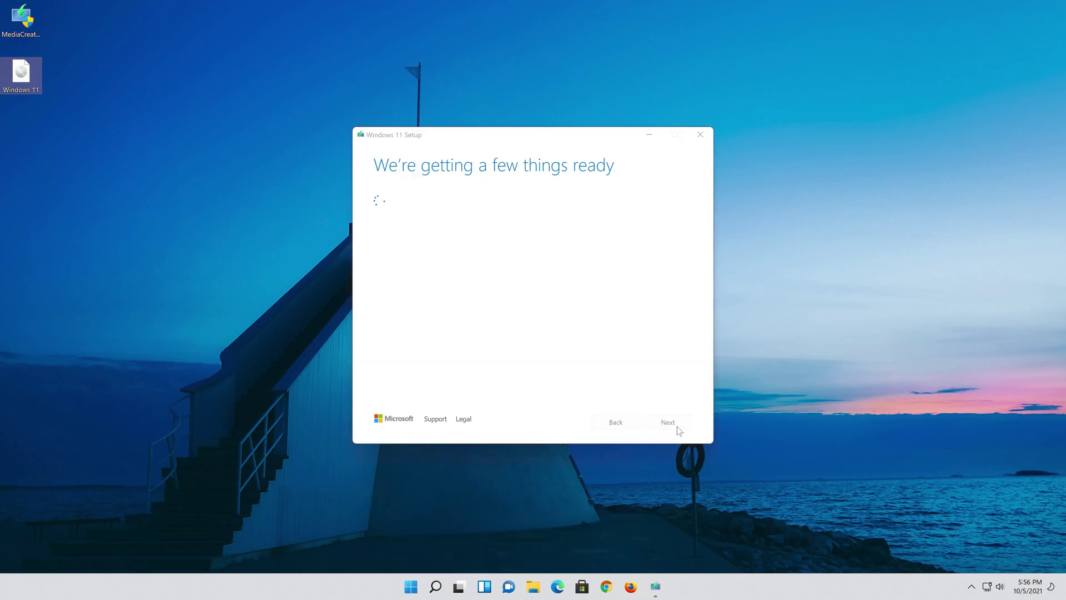
{"action": "left_click", "coordinate": [669, 428]}
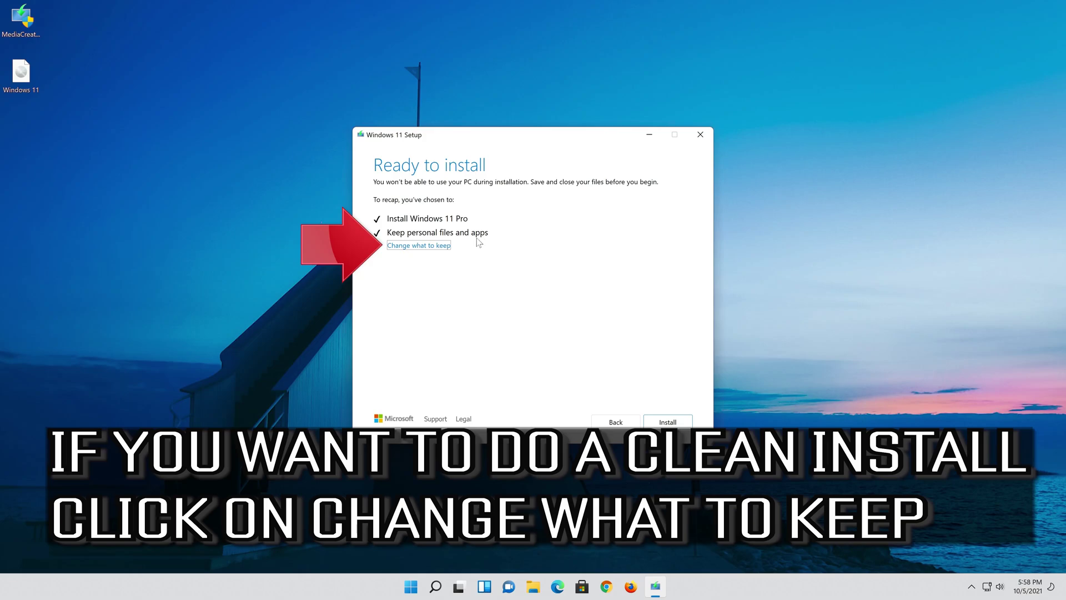
{"action": "left_click", "coordinate": [438, 246]}
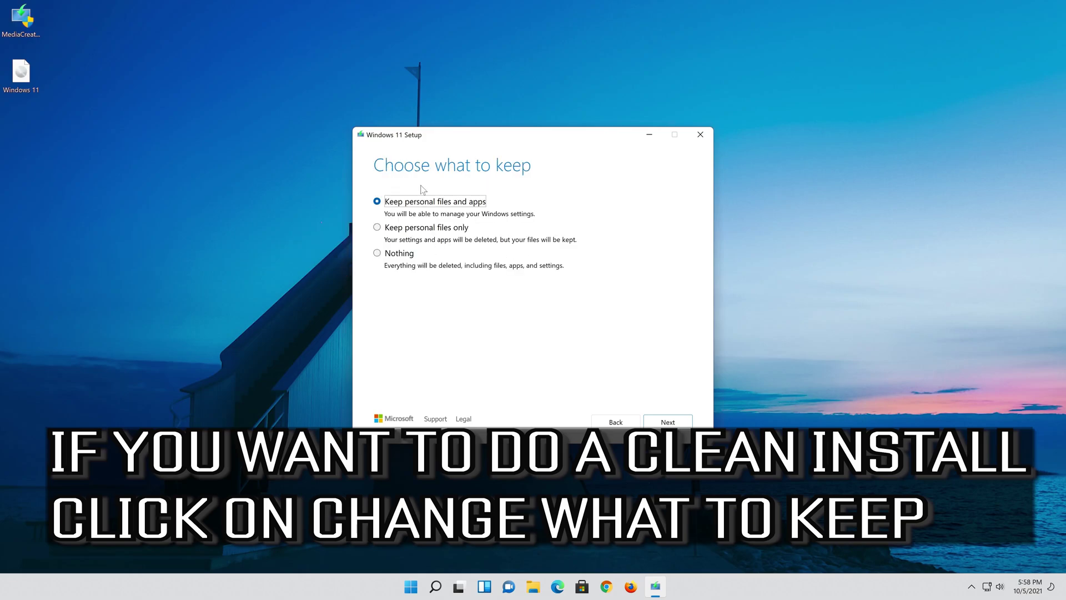
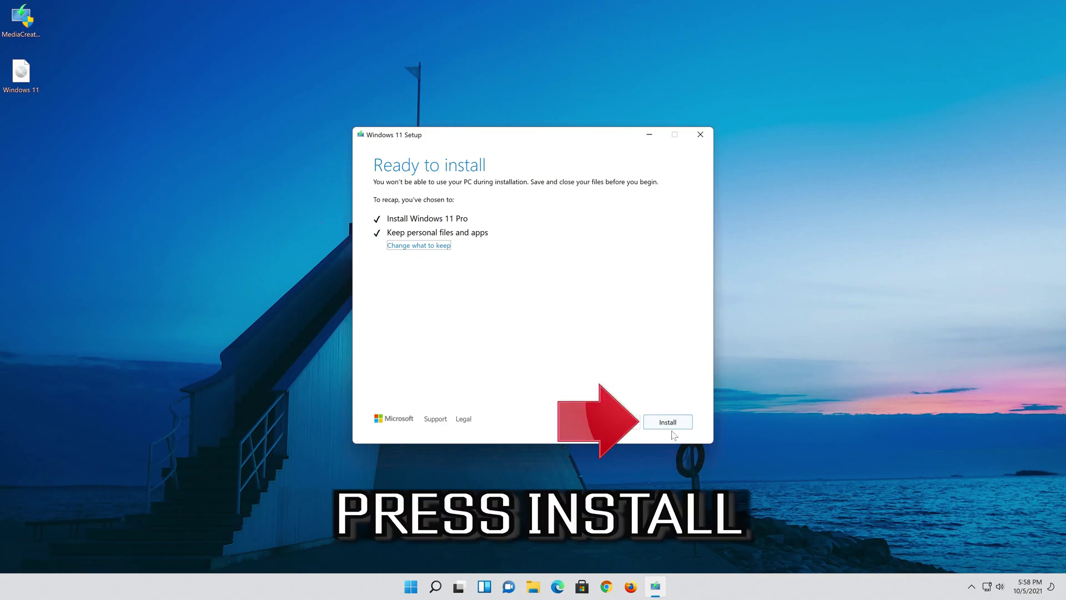
{"action": "left_click", "coordinate": [676, 423]}
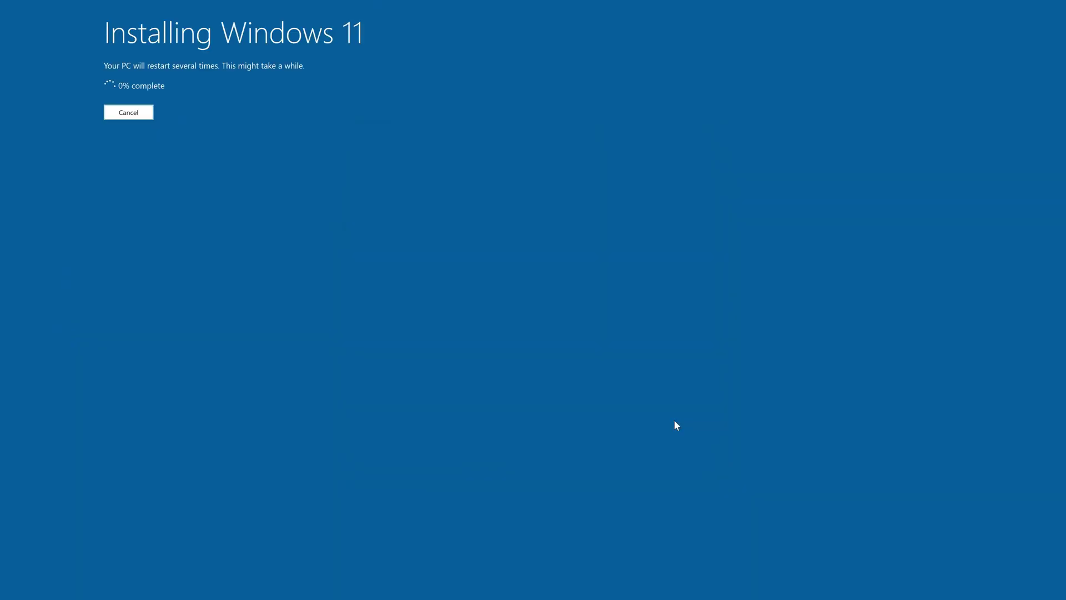